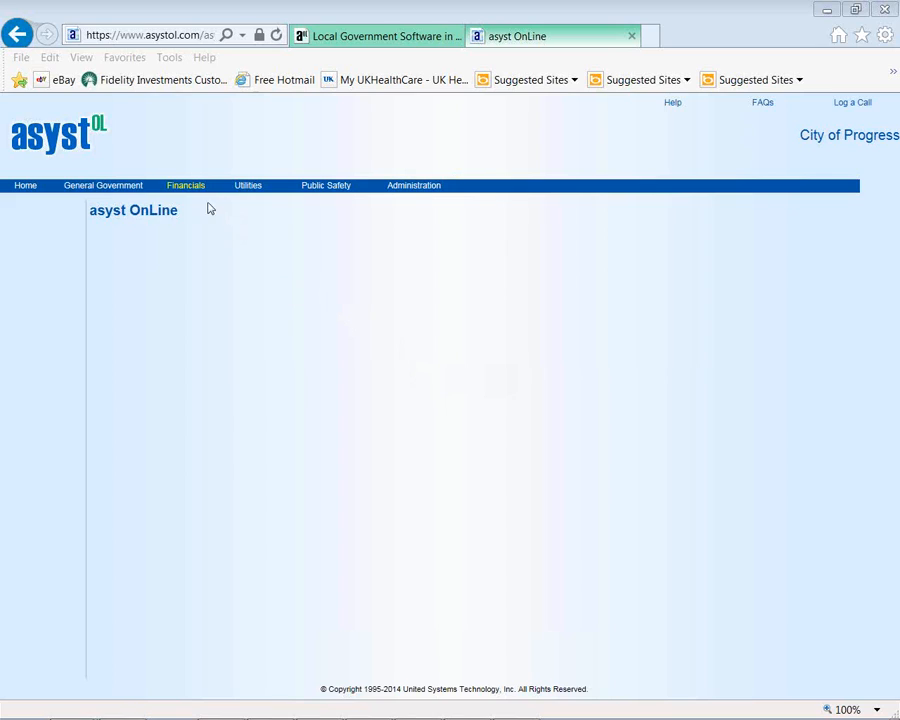
- Open the Accounts Payable module from the Financials menu
{"action": "mouse_move", "coordinate": [193, 192]}
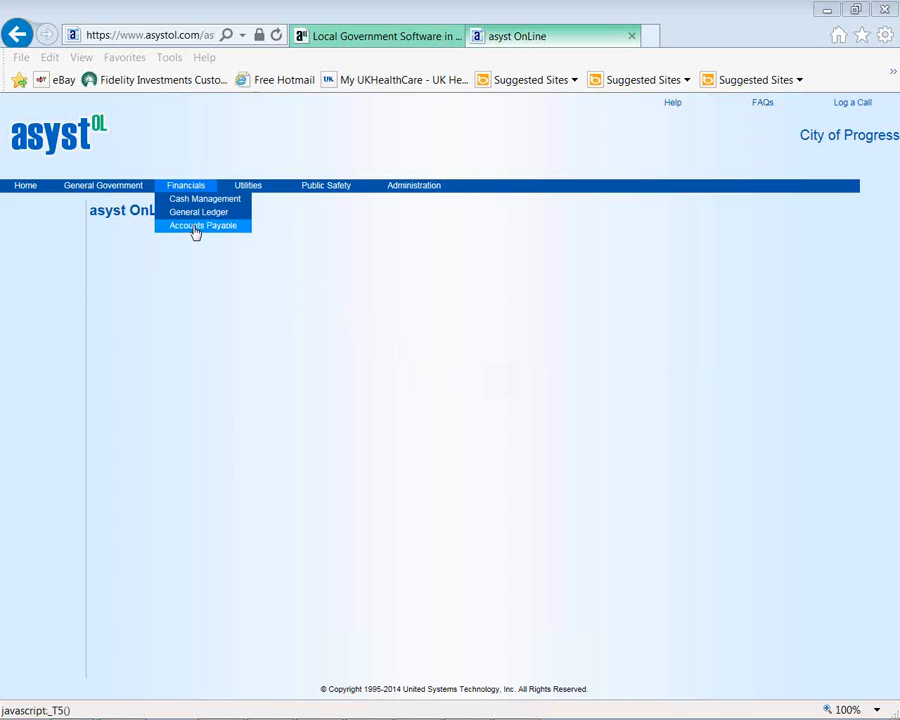
{"action": "left_click", "coordinate": [196, 229]}
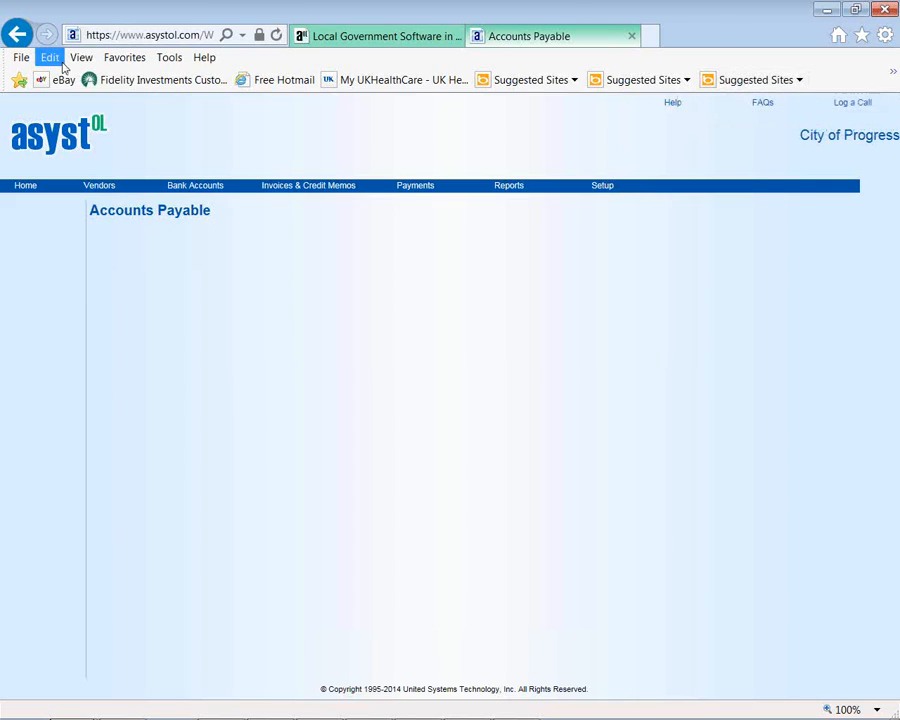
- Preview the Vendors, Bank Accounts, Invoices & Credit Memos, Payments and Reports submenus
{"action": "mouse_move", "coordinate": [102, 192]}
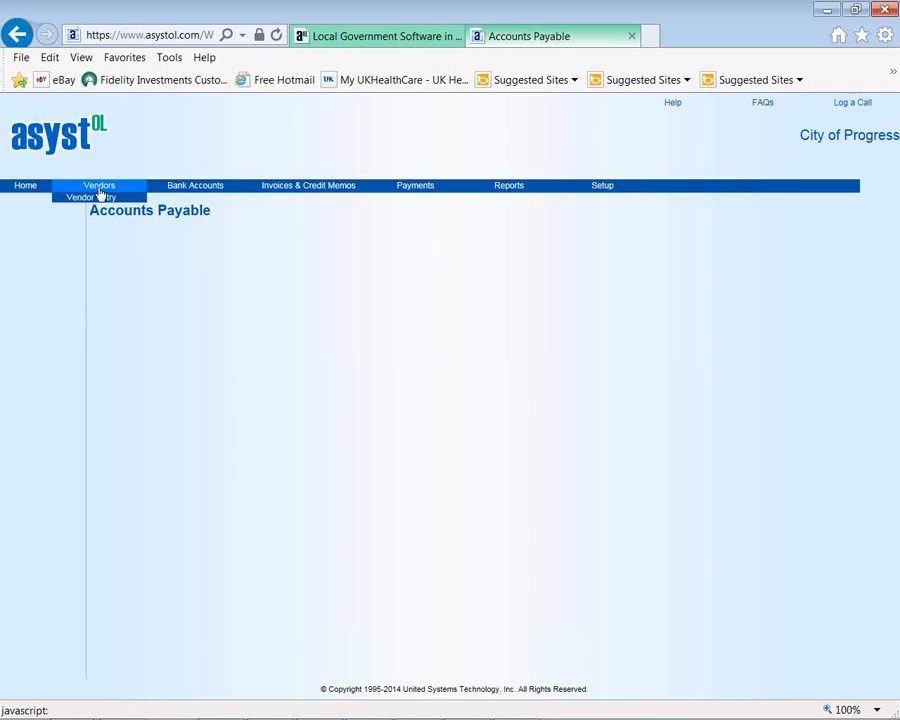
{"action": "mouse_move", "coordinate": [186, 191]}
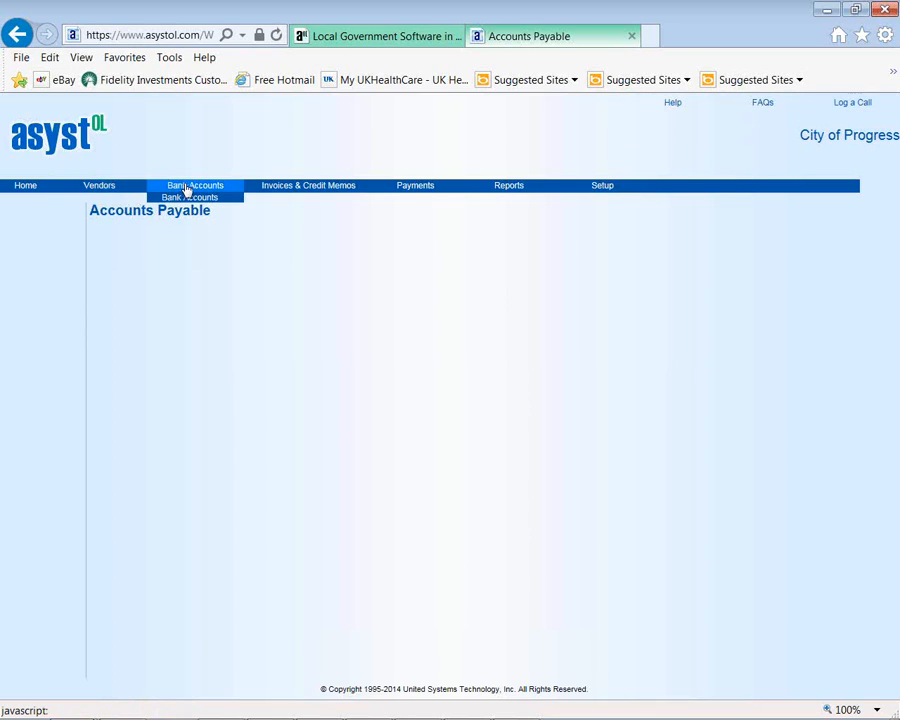
{"action": "mouse_move", "coordinate": [278, 192]}
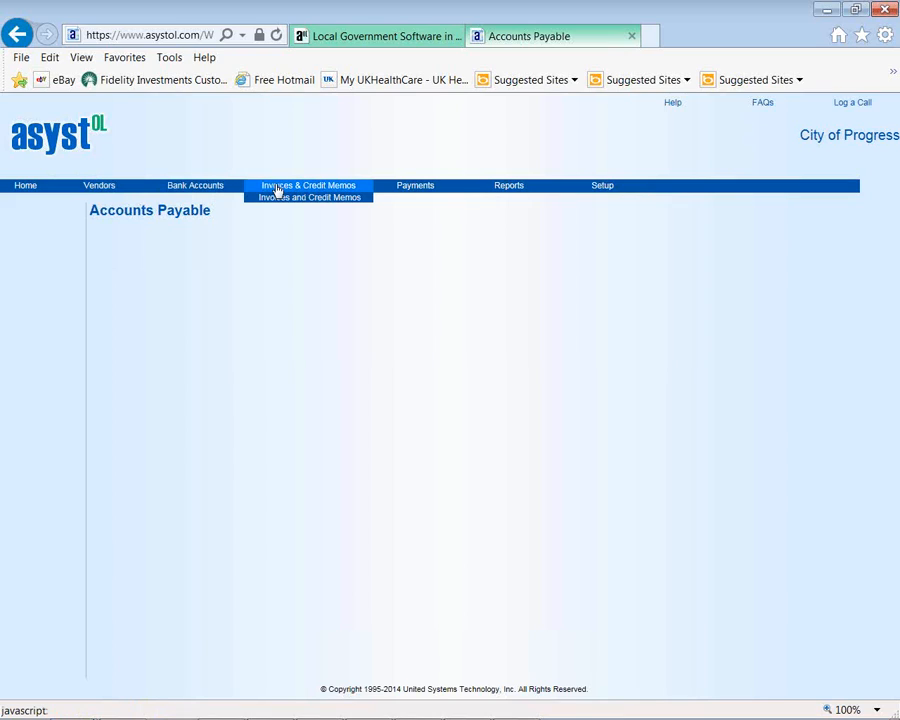
{"action": "mouse_move", "coordinate": [404, 191]}
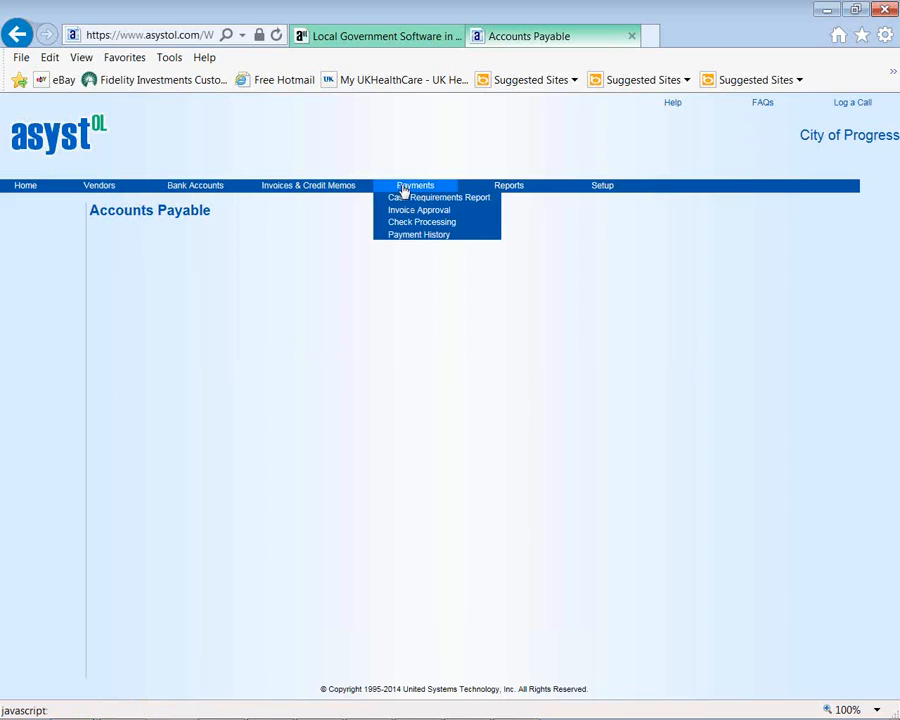
{"action": "mouse_move", "coordinate": [507, 186]}
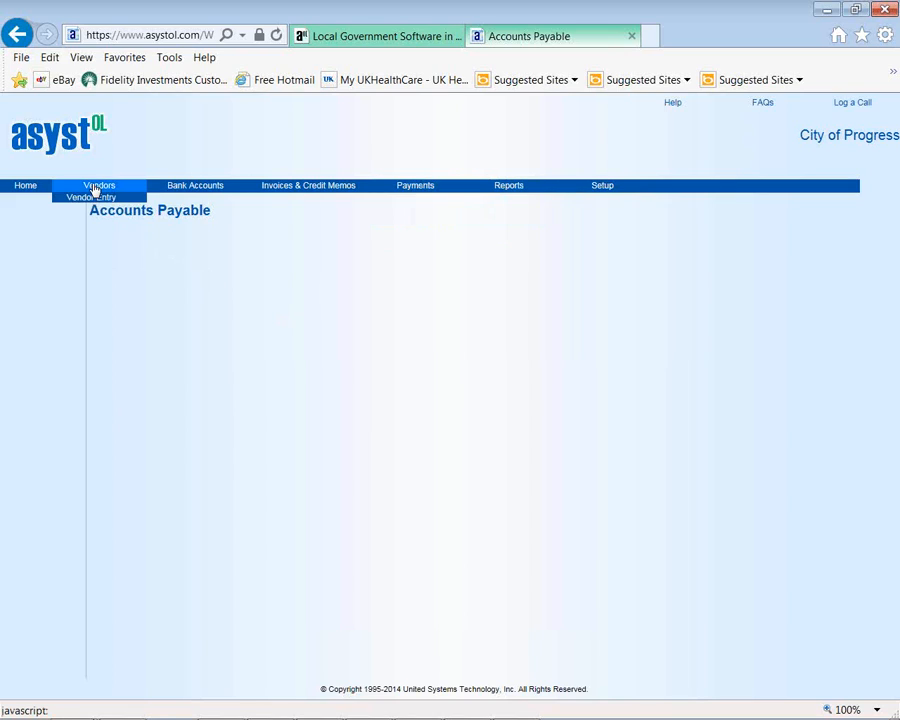
- Open Vendor Entry and check the Status and Type dropdowns, leaving both blank
{"action": "left_click", "coordinate": [93, 197]}
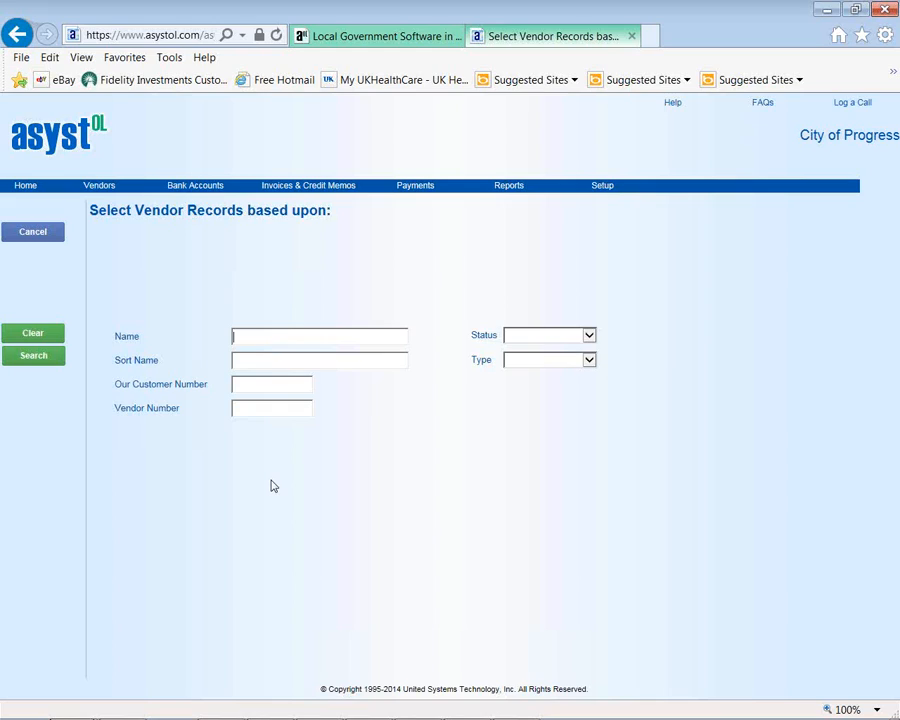
{"action": "left_click", "coordinate": [589, 338]}
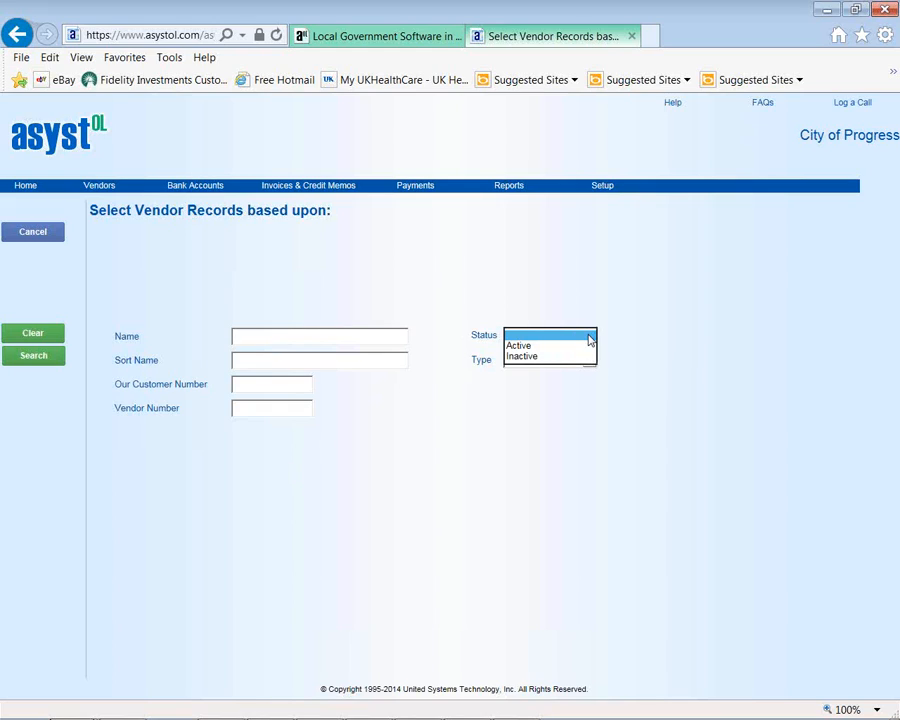
{"action": "left_click", "coordinate": [637, 324]}
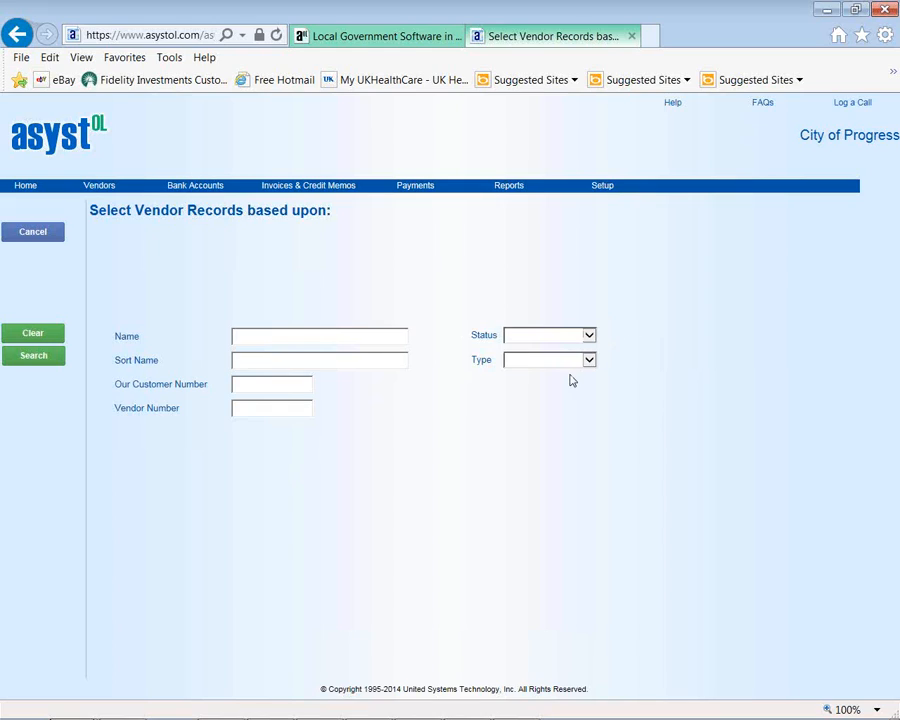
{"action": "left_click", "coordinate": [589, 362]}
{"action": "left_click", "coordinate": [663, 384]}
- Search all vendors and open Alpine Office Supply's record, glancing at Order From
{"action": "left_click", "coordinate": [55, 359]}
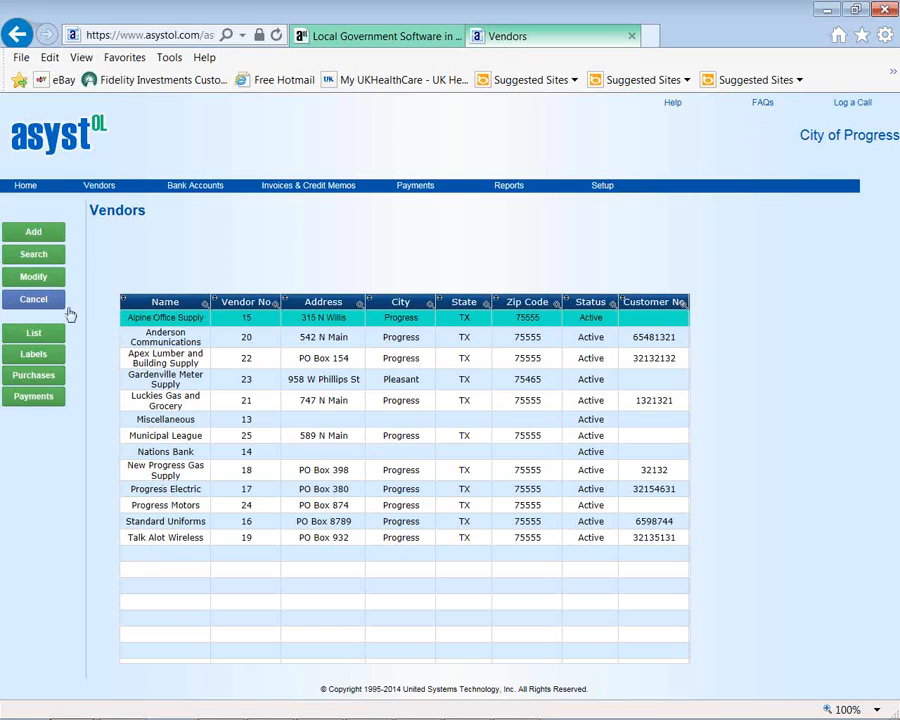
{"action": "left_click", "coordinate": [34, 278]}
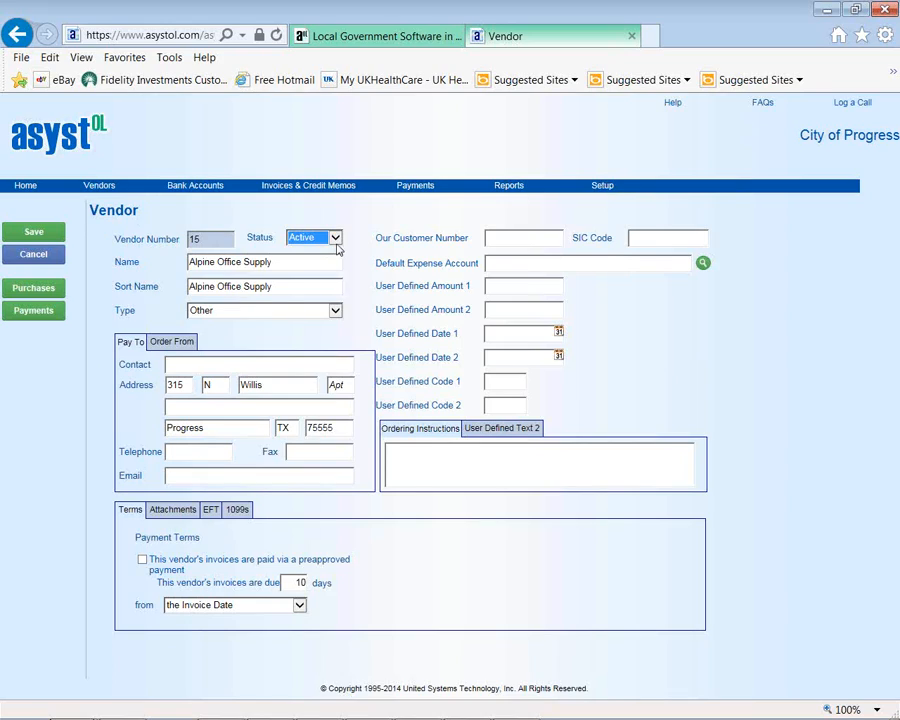
{"action": "left_click", "coordinate": [152, 343]}
- Return to Pay To and show Alpine Office Supply's empty attachments list
{"action": "left_click", "coordinate": [134, 343]}
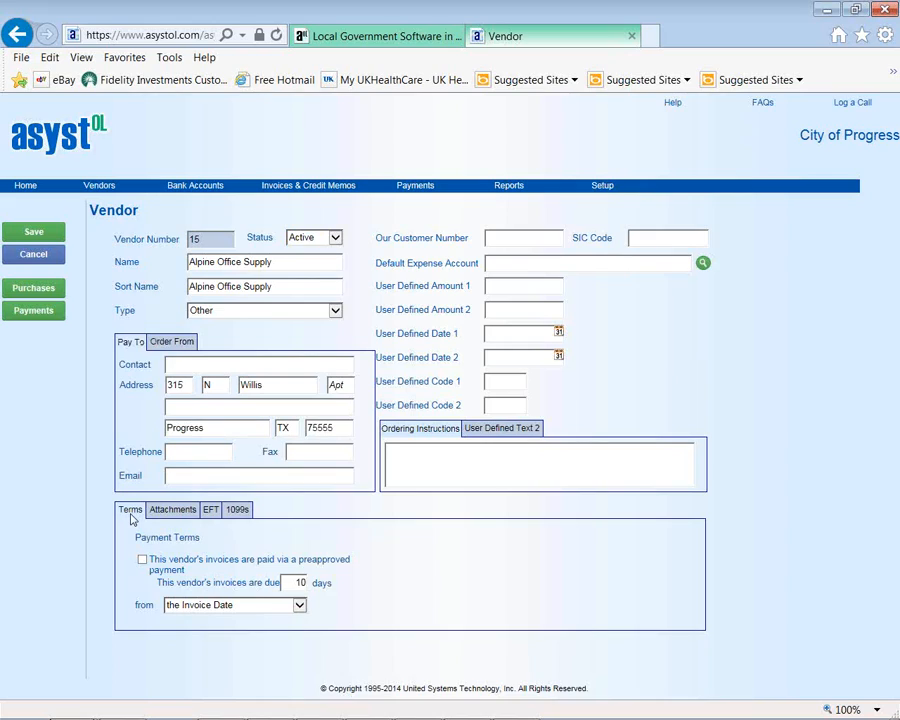
{"action": "left_click", "coordinate": [170, 510]}
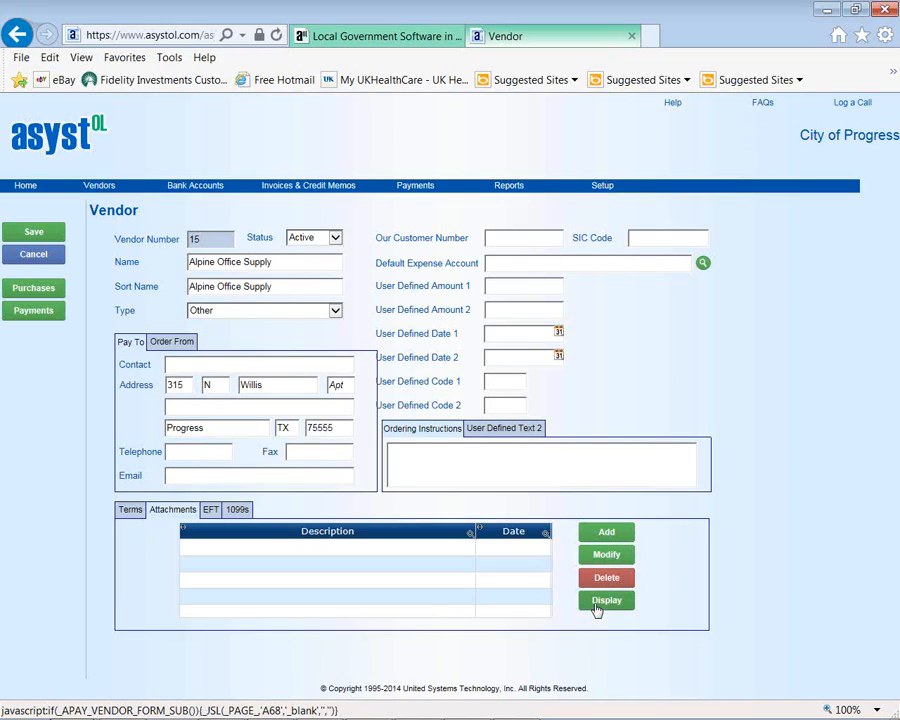
- Review EFT status options leaving Disabled, then view the 1099 details (Box 1 - Rents)
{"action": "left_click", "coordinate": [210, 509]}
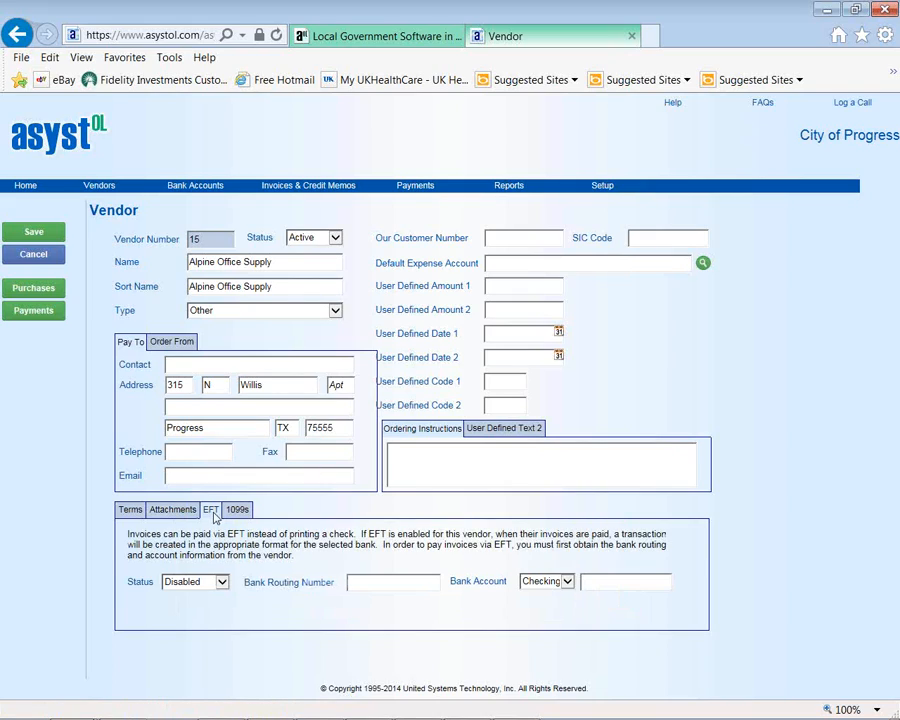
{"action": "left_click", "coordinate": [222, 582]}
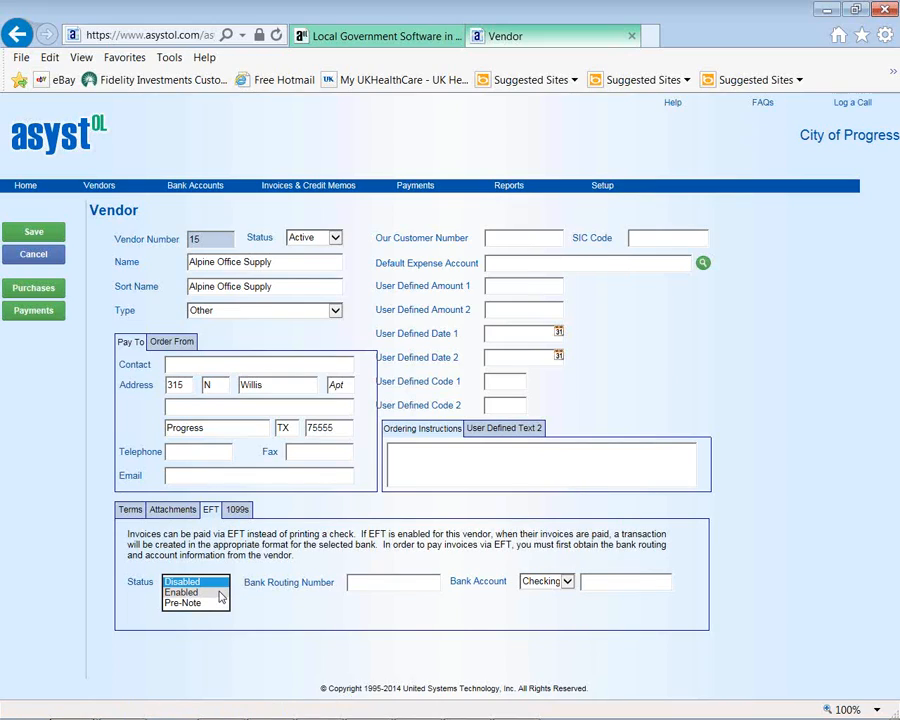
{"action": "left_click", "coordinate": [236, 569]}
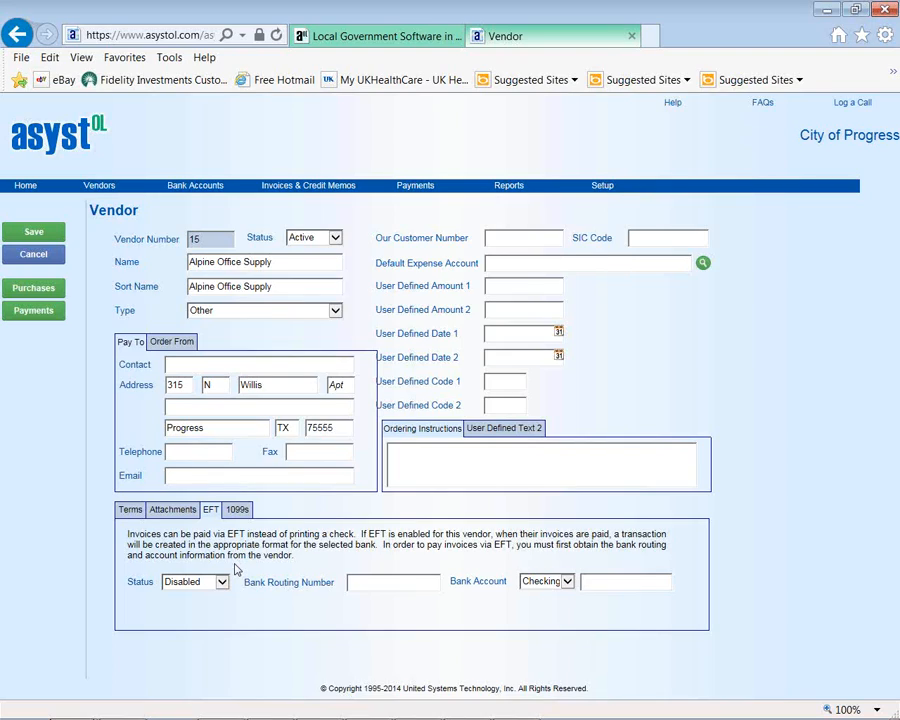
{"action": "left_click", "coordinate": [237, 509]}
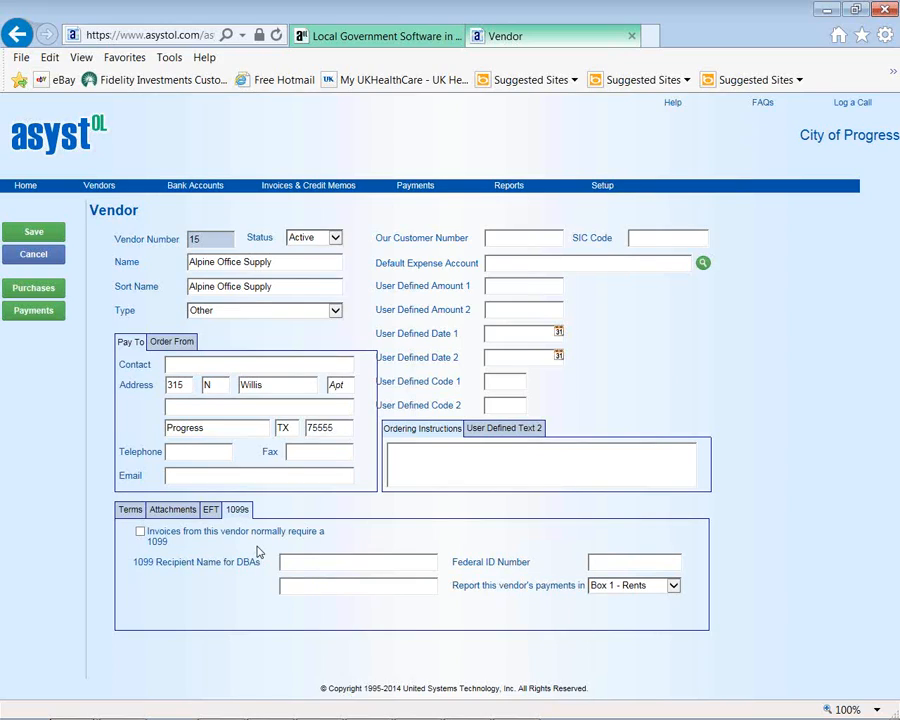
- Review the Terms tab, then view the six 2013 invoices in purchase history
{"action": "left_click", "coordinate": [123, 513]}
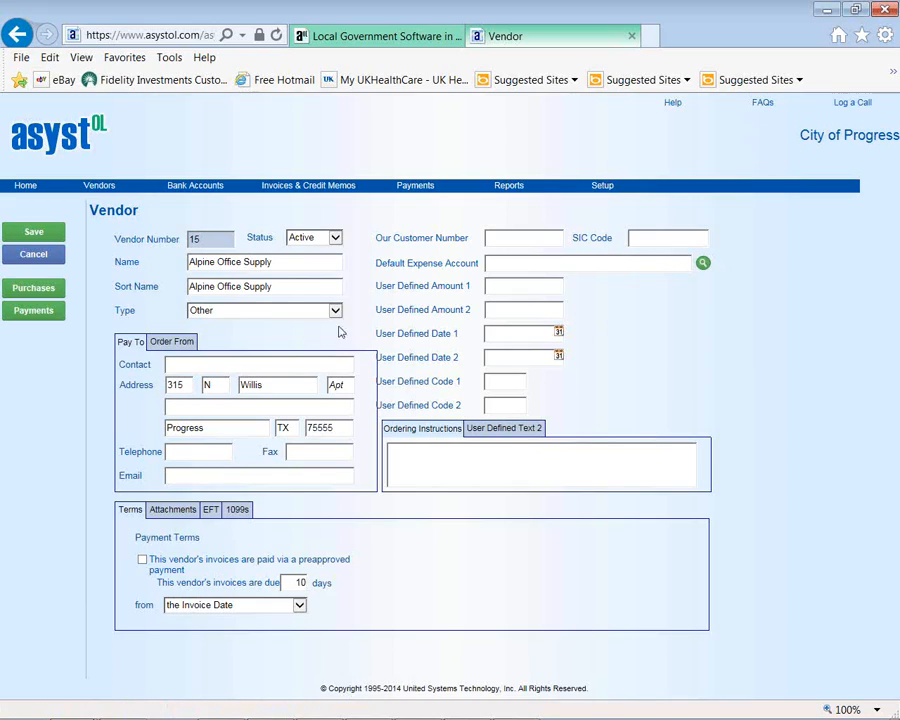
{"action": "left_click", "coordinate": [33, 288]}
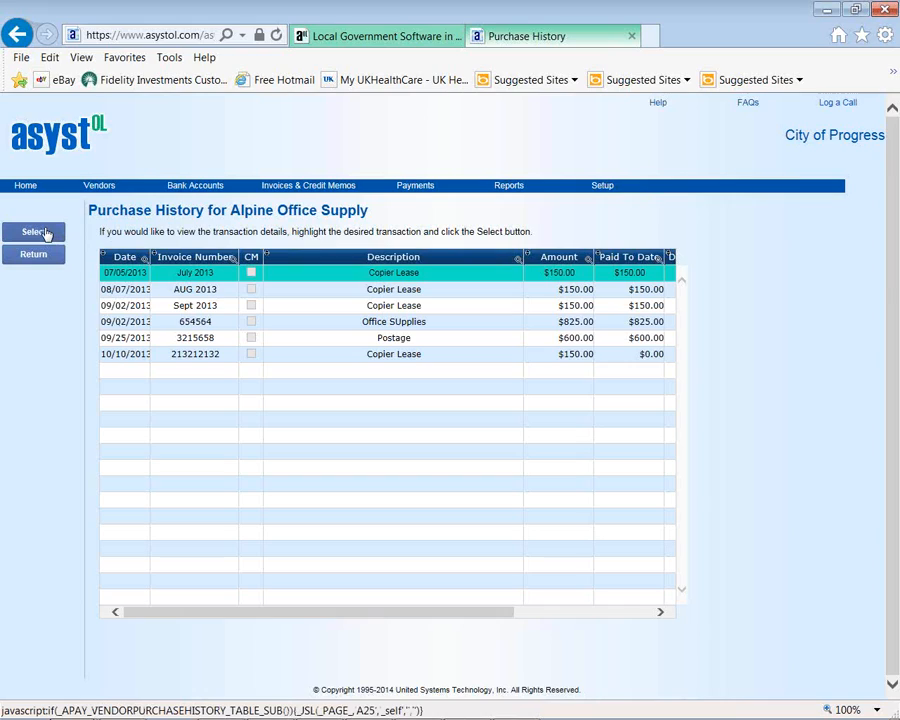
- Inspect the $150.00 July 2013 Copier Lease invoice and its attachments, then return
{"action": "left_click", "coordinate": [45, 233]}
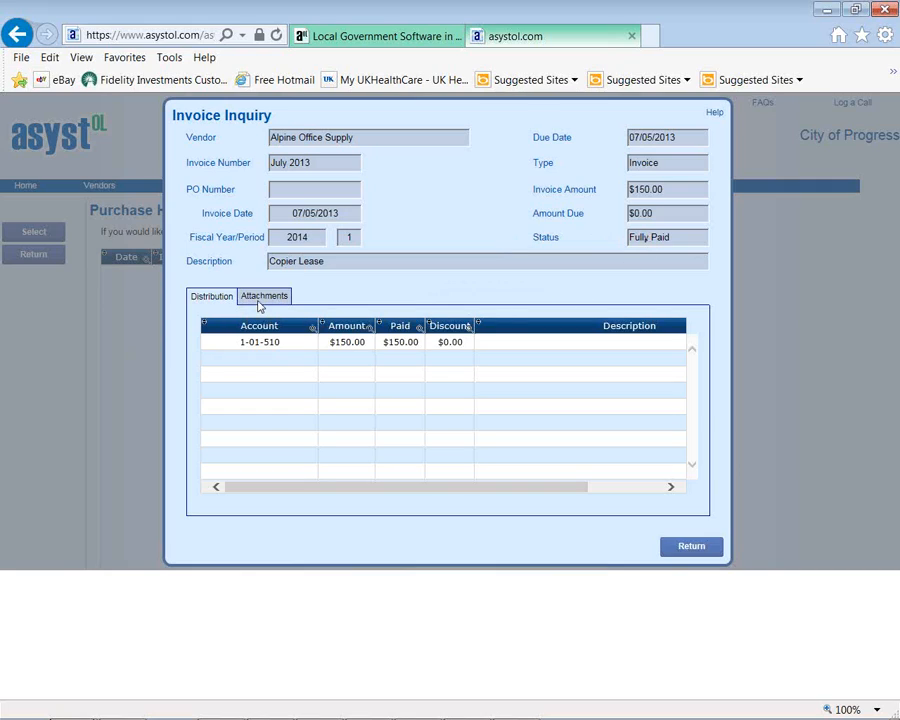
{"action": "left_click", "coordinate": [259, 304]}
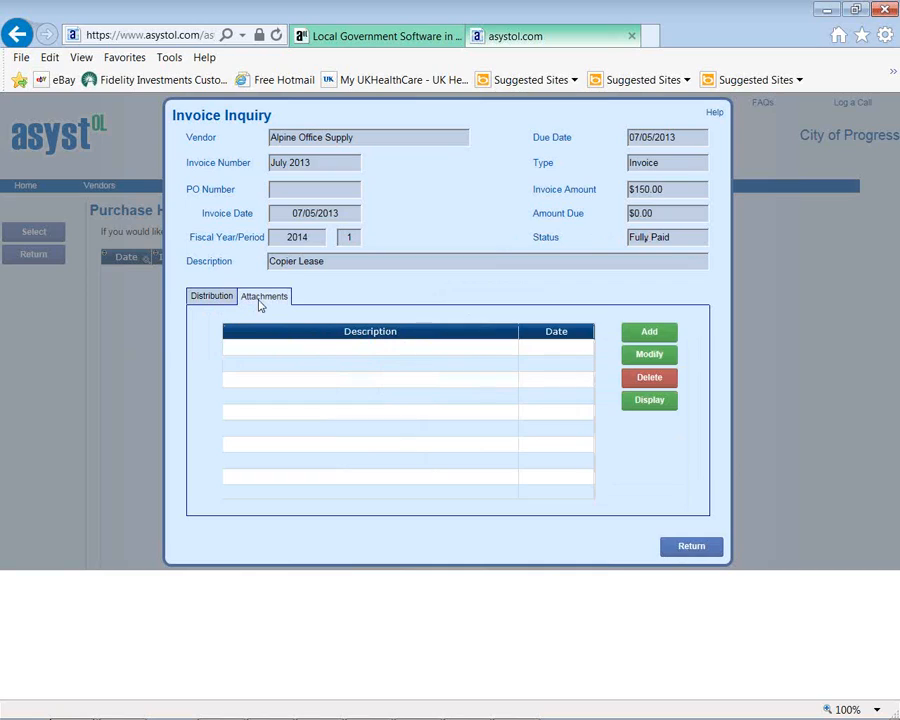
{"action": "left_click", "coordinate": [682, 551]}
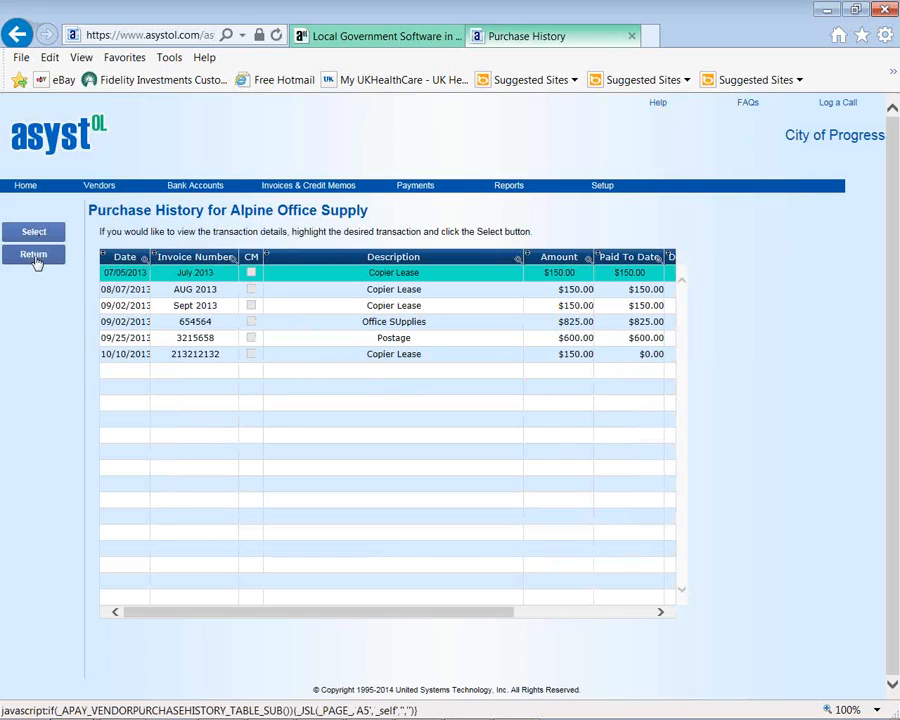
{"action": "left_click", "coordinate": [35, 258]}
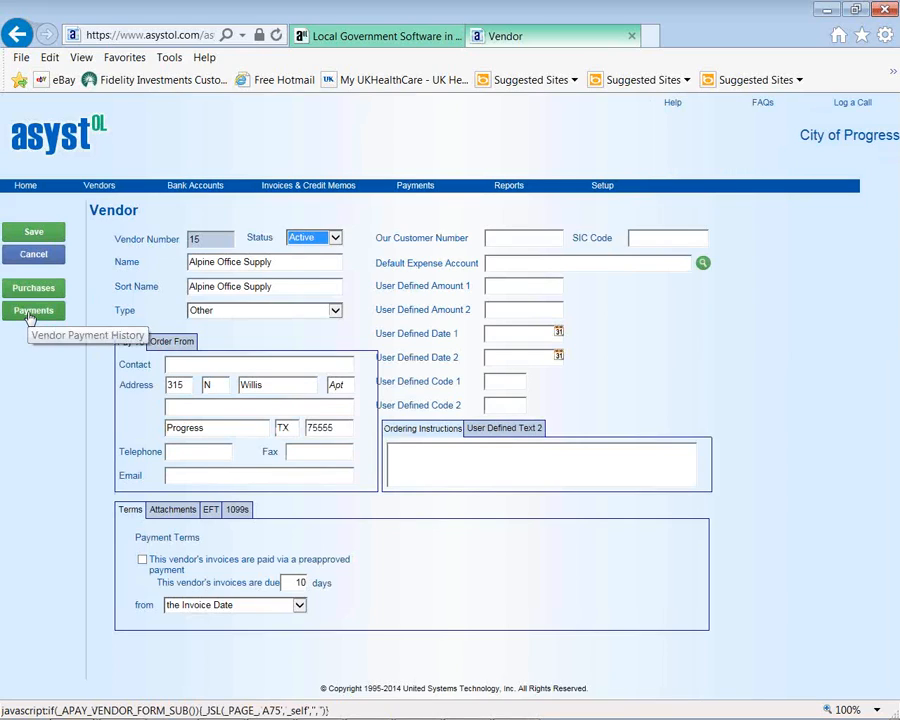
{"action": "left_click", "coordinate": [30, 316]}
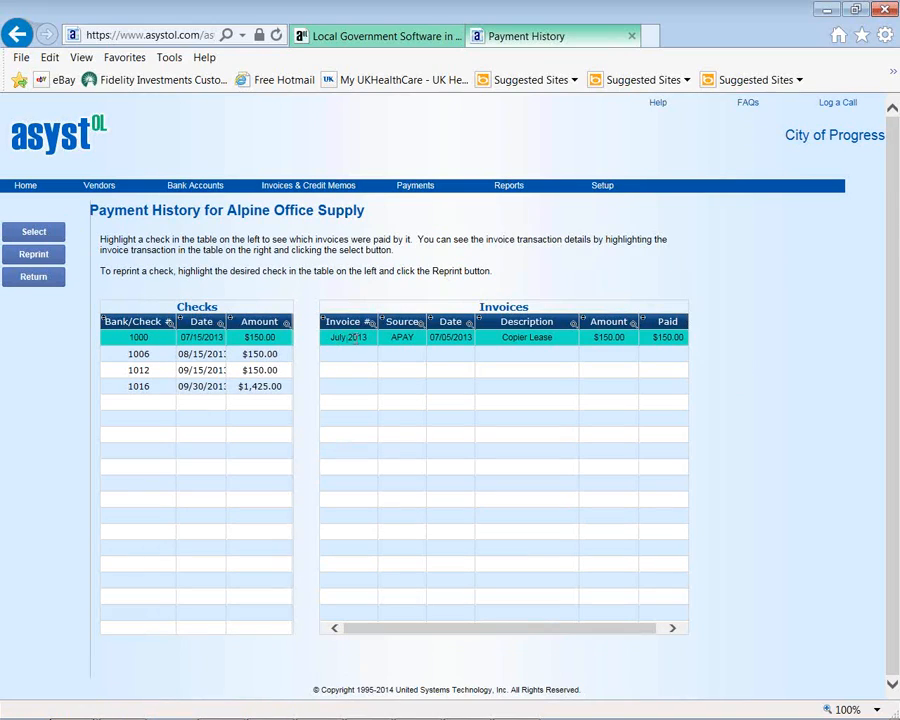
{"action": "left_click", "coordinate": [37, 234]}
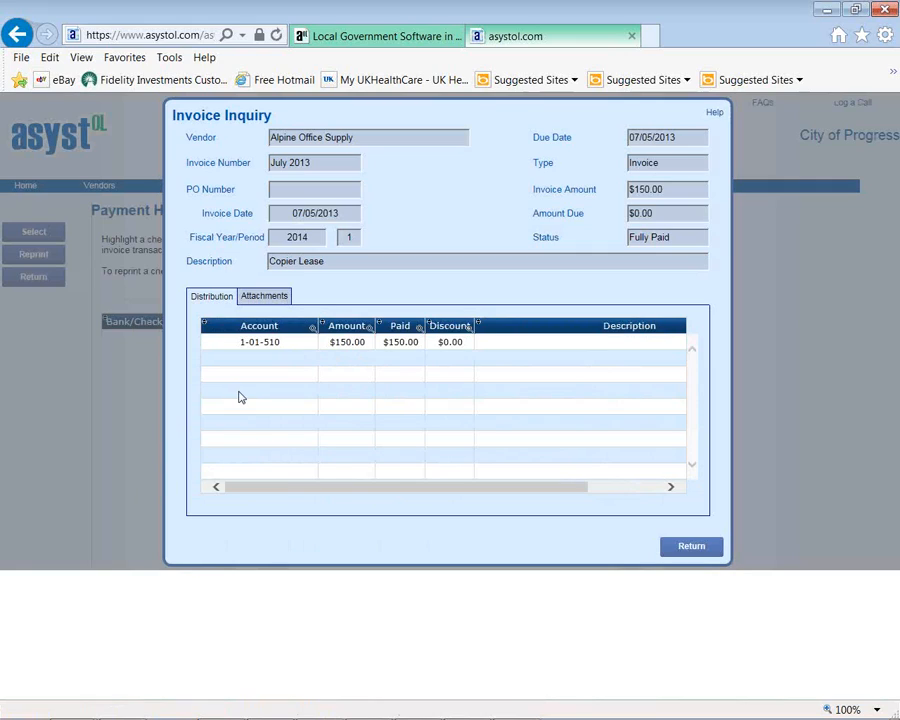
{"action": "left_click", "coordinate": [688, 546]}
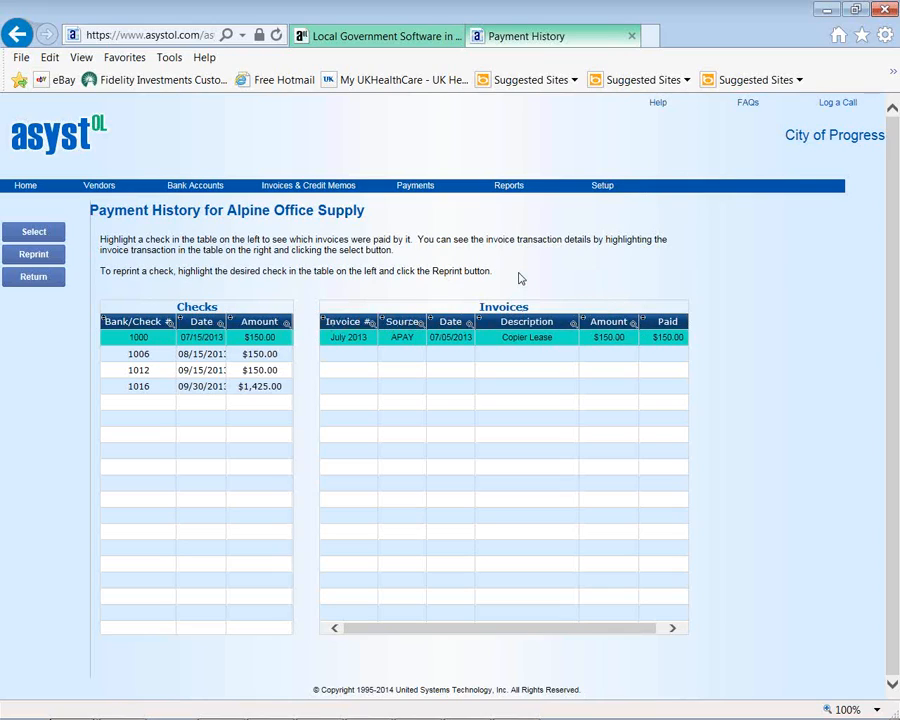
{"action": "left_click", "coordinate": [35, 279]}
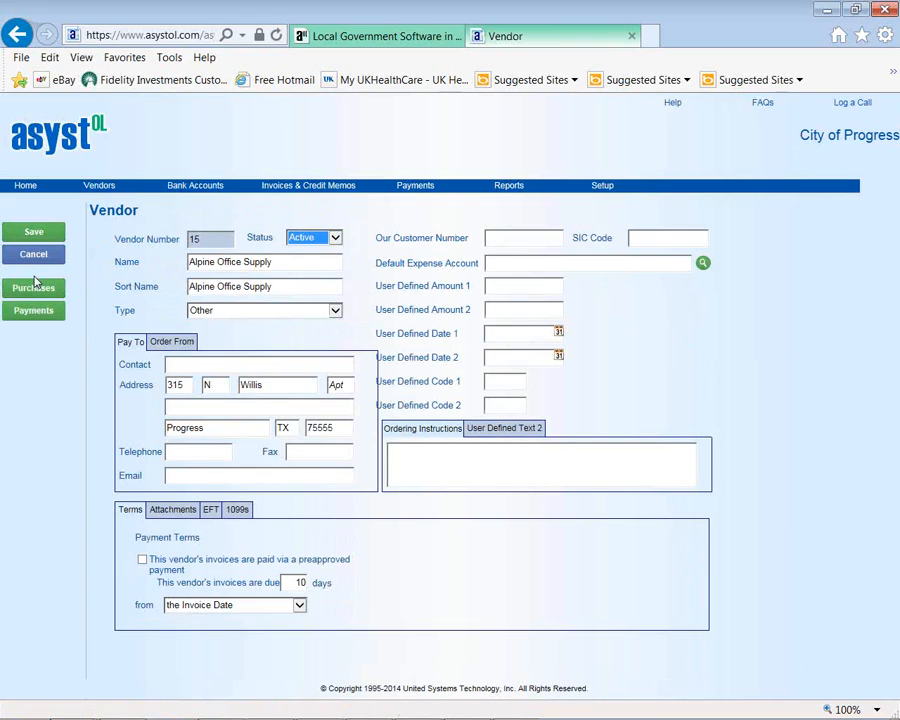
- Open the list of unposted Invoices and Credit Memos
{"action": "mouse_move", "coordinate": [214, 194]}
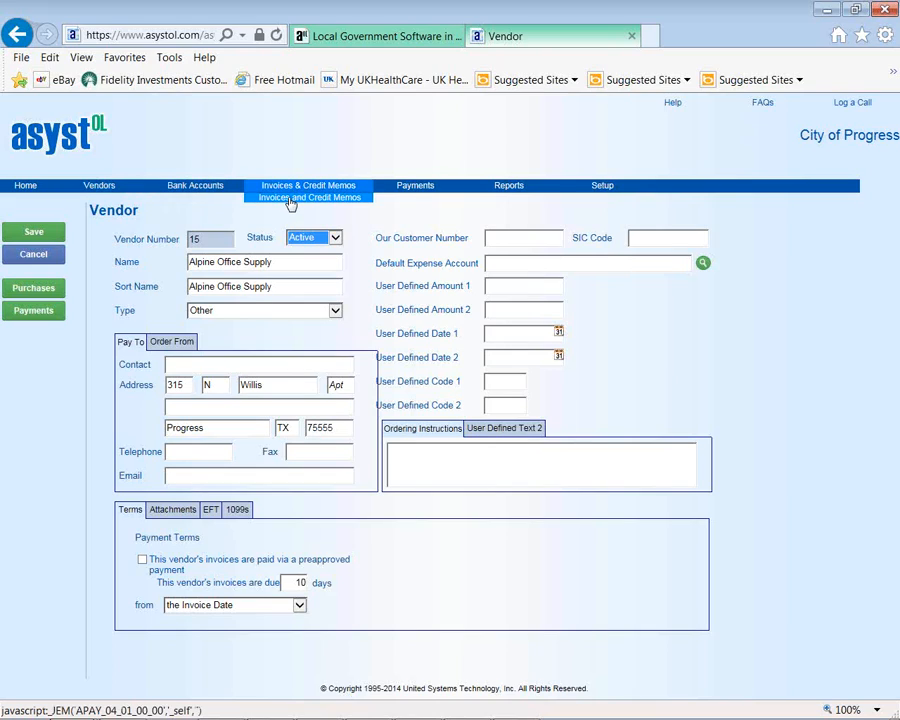
{"action": "left_click", "coordinate": [290, 200]}
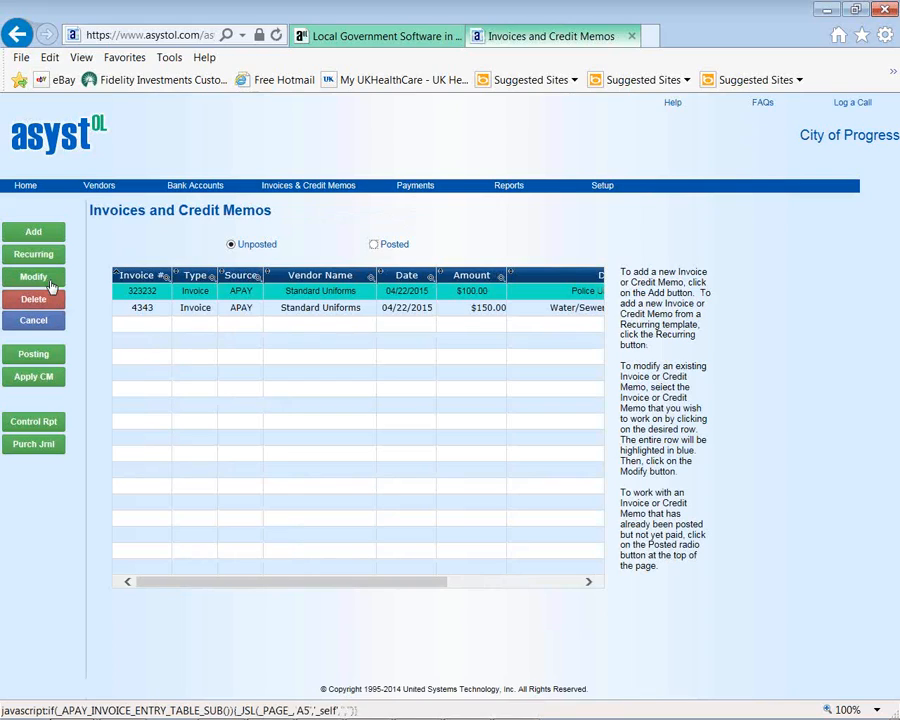
- Open Standard Uniforms invoice 323232 for $100.00 on account 1-02-516 for editing
{"action": "left_click", "coordinate": [52, 278]}
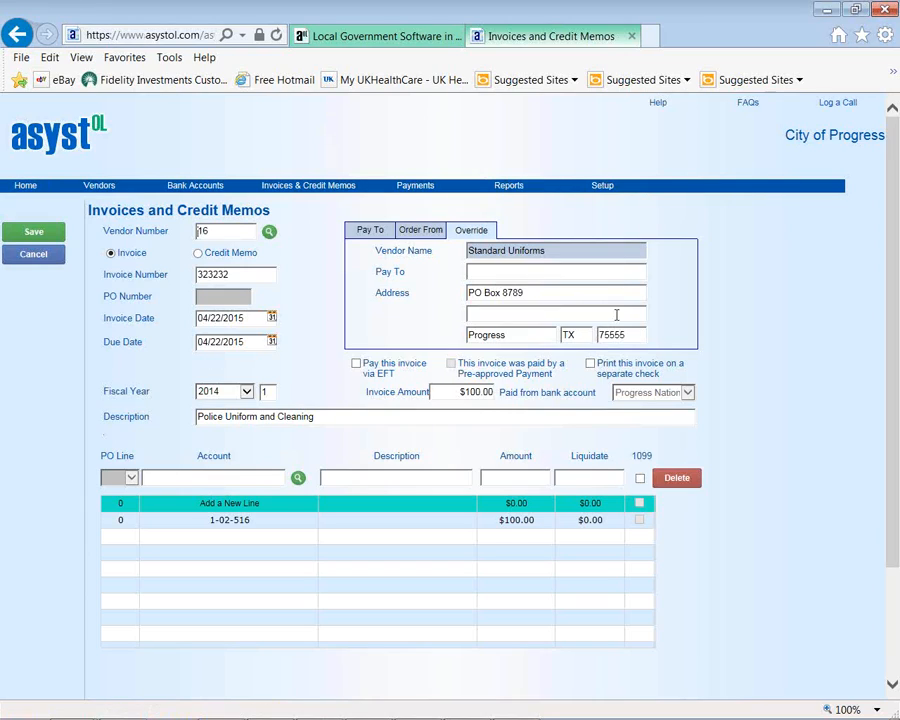
- Tick 'Print this invoice on a separate check' on invoice 323232, then cancel the form without saving
{"action": "left_click", "coordinate": [590, 364]}
{"action": "left_click", "coordinate": [47, 256]}
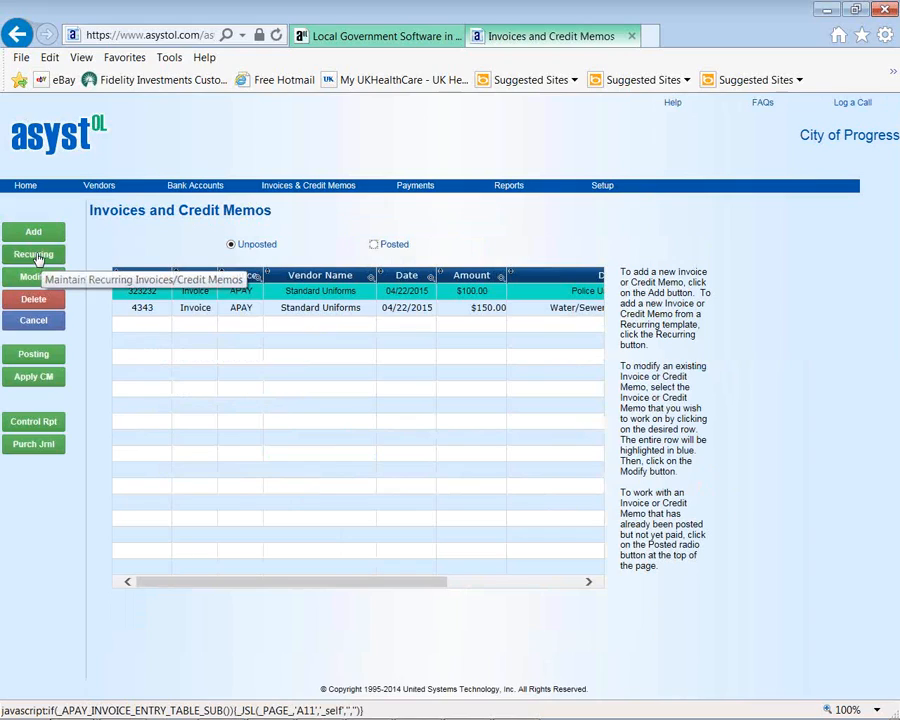
- Start a recurring invoice from the Water/Sewer Uniforms template with invoice number 434343
{"action": "left_click", "coordinate": [36, 256]}
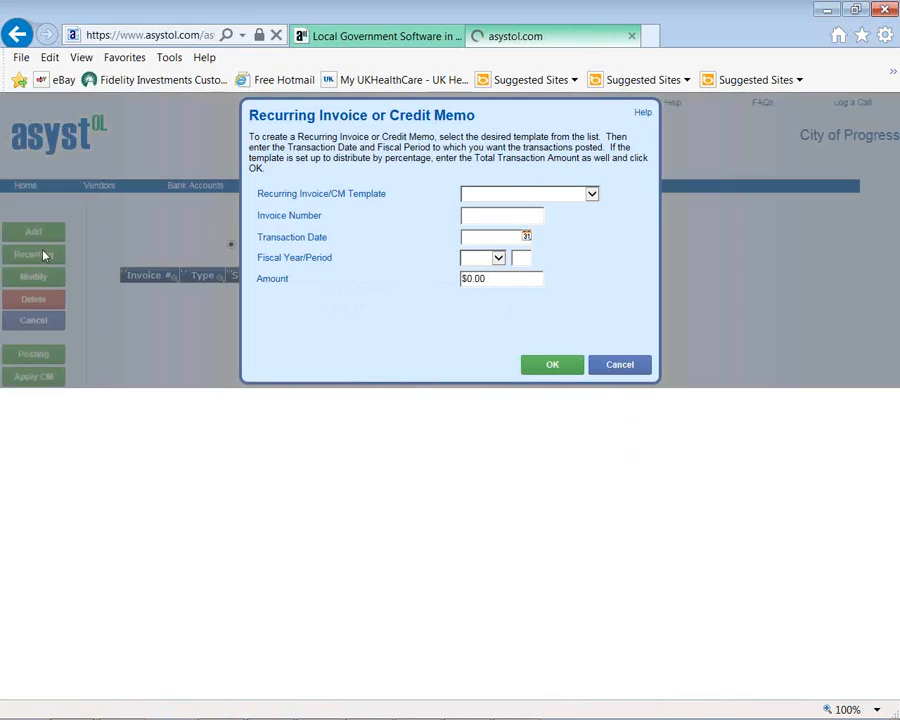
{"action": "left_click", "coordinate": [592, 195]}
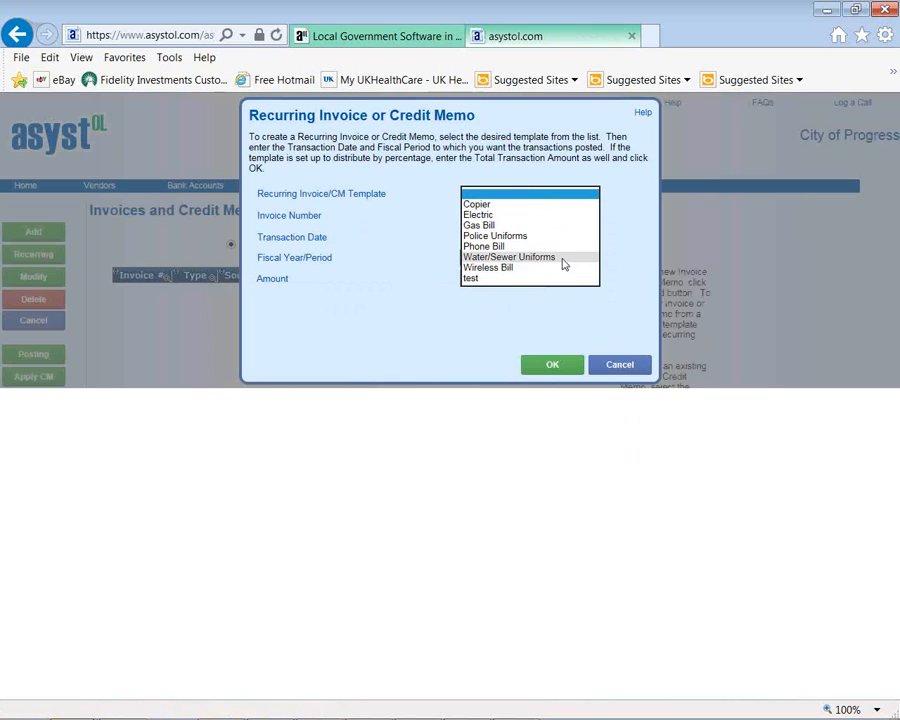
{"action": "left_click", "coordinate": [563, 259]}
{"action": "left_click", "coordinate": [492, 217]}
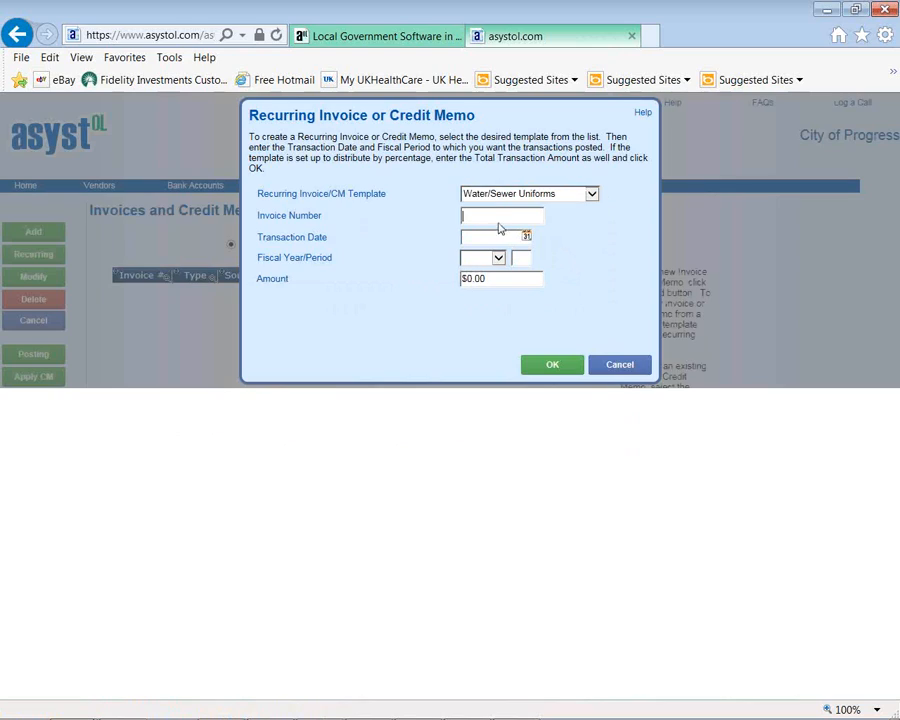
{"action": "type", "text": "434343"}
- Date it 04/22/2015, fiscal year 2014 period 01, amount 140, and create the invoice
{"action": "left_click", "coordinate": [526, 237]}
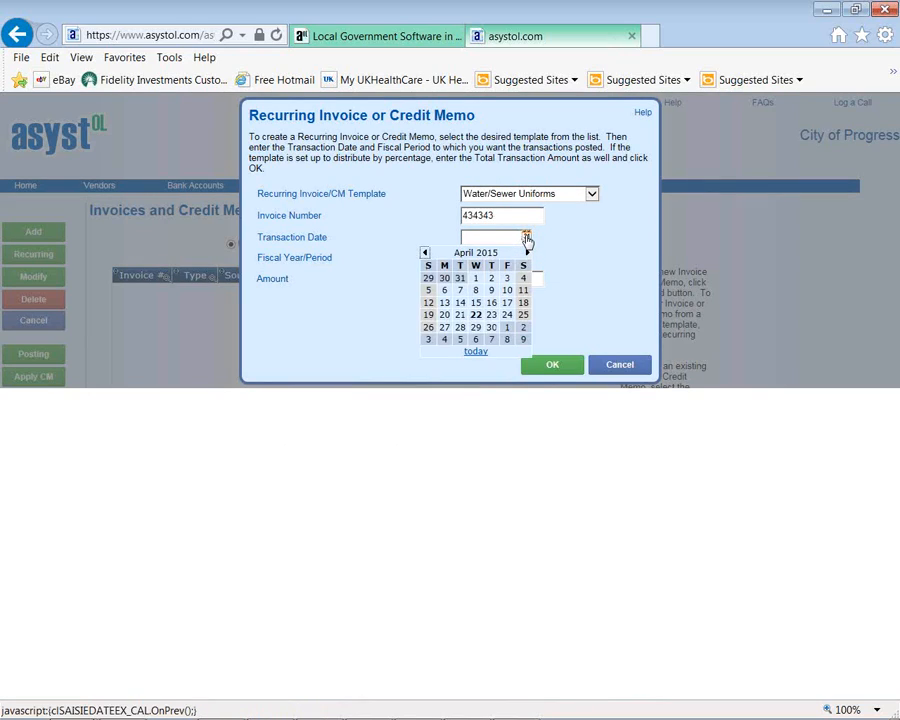
{"action": "left_click", "coordinate": [476, 315]}
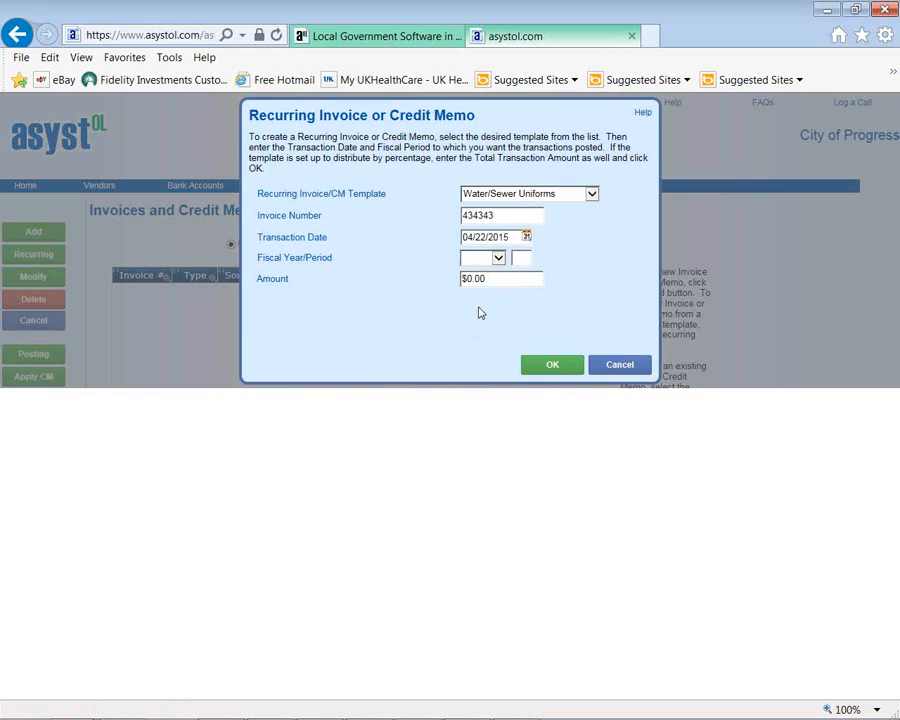
{"action": "left_click", "coordinate": [488, 258]}
{"action": "left_click", "coordinate": [480, 268]}
{"action": "left_click", "coordinate": [520, 257]}
{"action": "type", "text": "01"}
{"action": "key", "text": "Tab"}
{"action": "type", "text": "140"}
{"action": "left_click", "coordinate": [545, 367]}
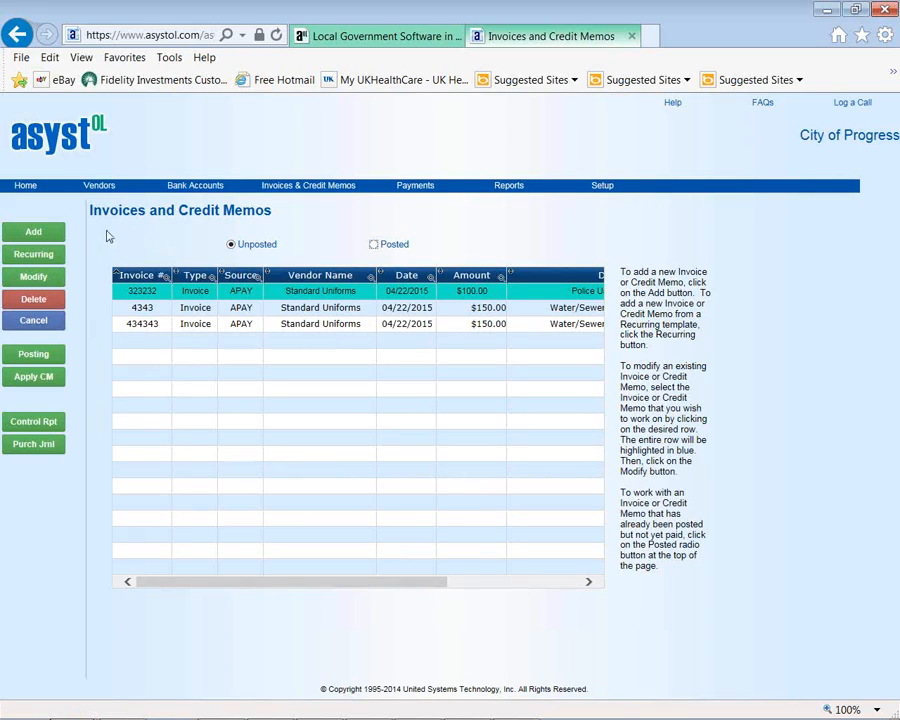
{"action": "left_click", "coordinate": [50, 278]}
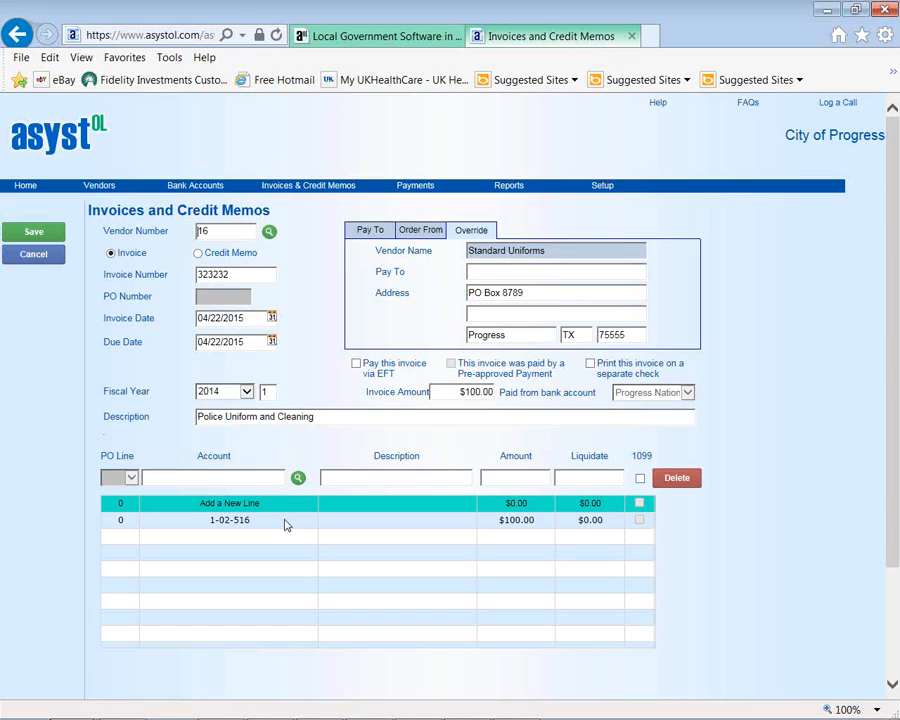
{"action": "left_click", "coordinate": [33, 259]}
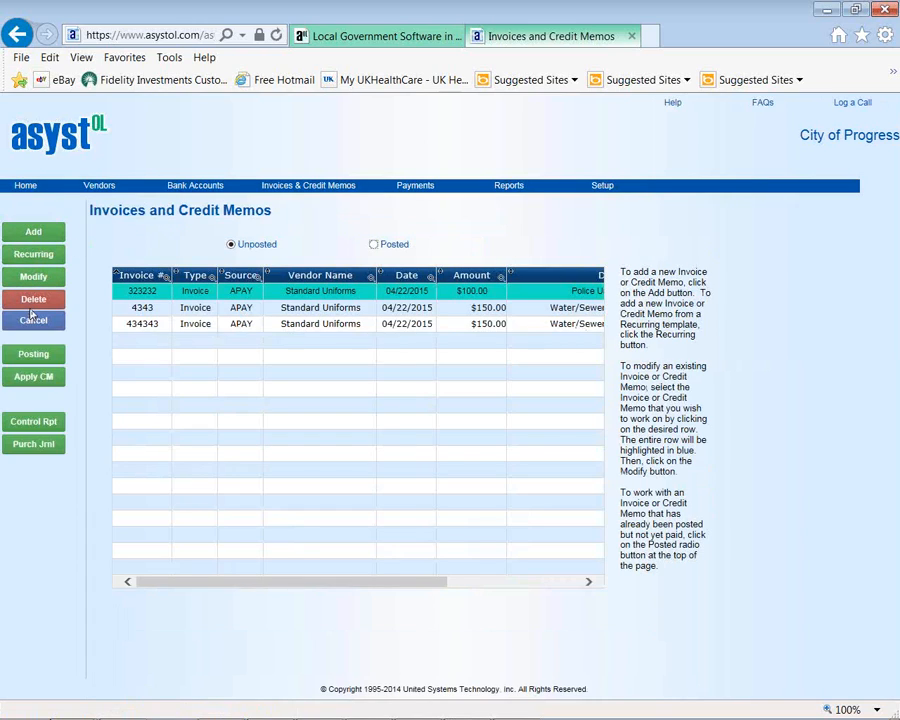
{"action": "left_click", "coordinate": [35, 425]}
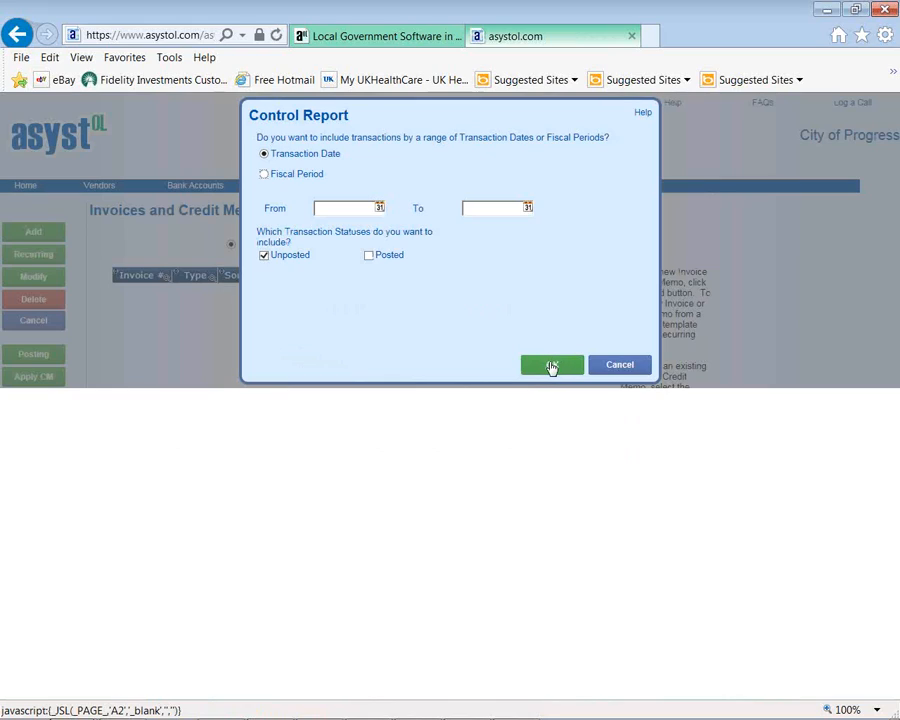
{"action": "left_click", "coordinate": [551, 366]}
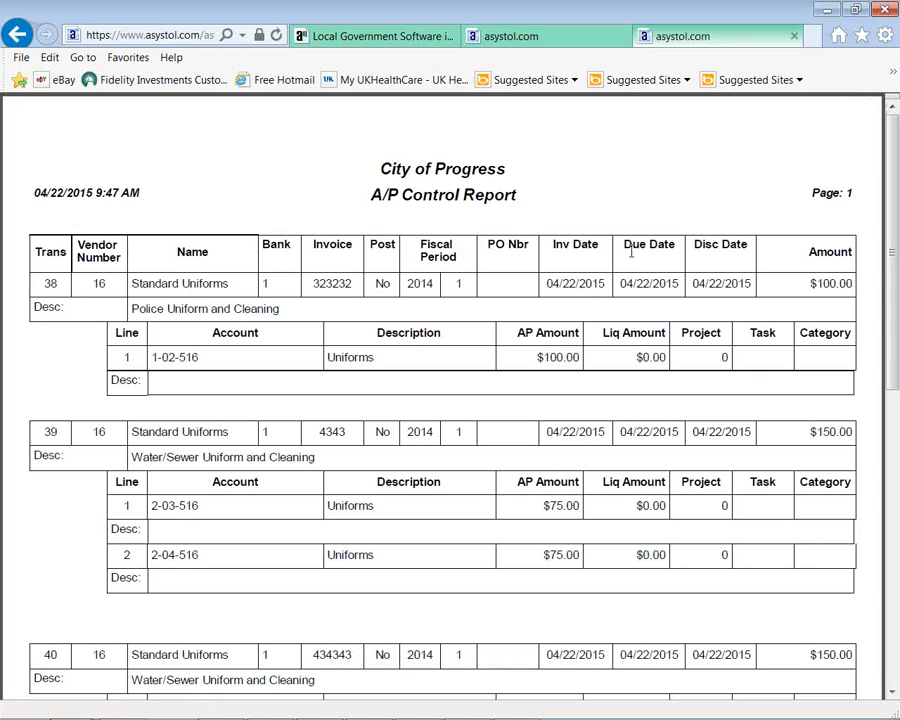
{"action": "left_click", "coordinate": [735, 34]}
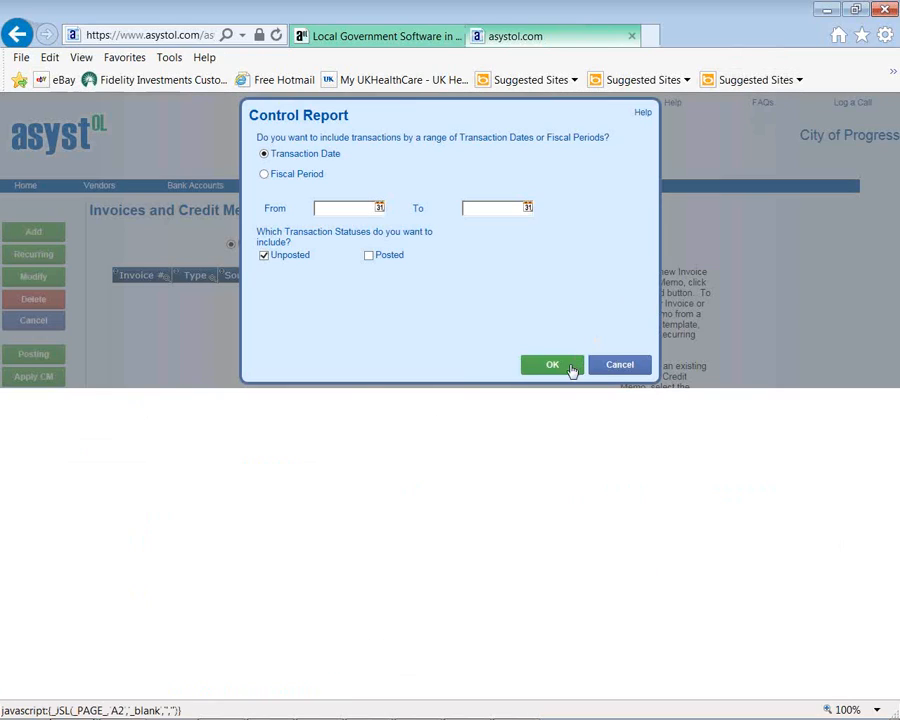
{"action": "left_click", "coordinate": [610, 367]}
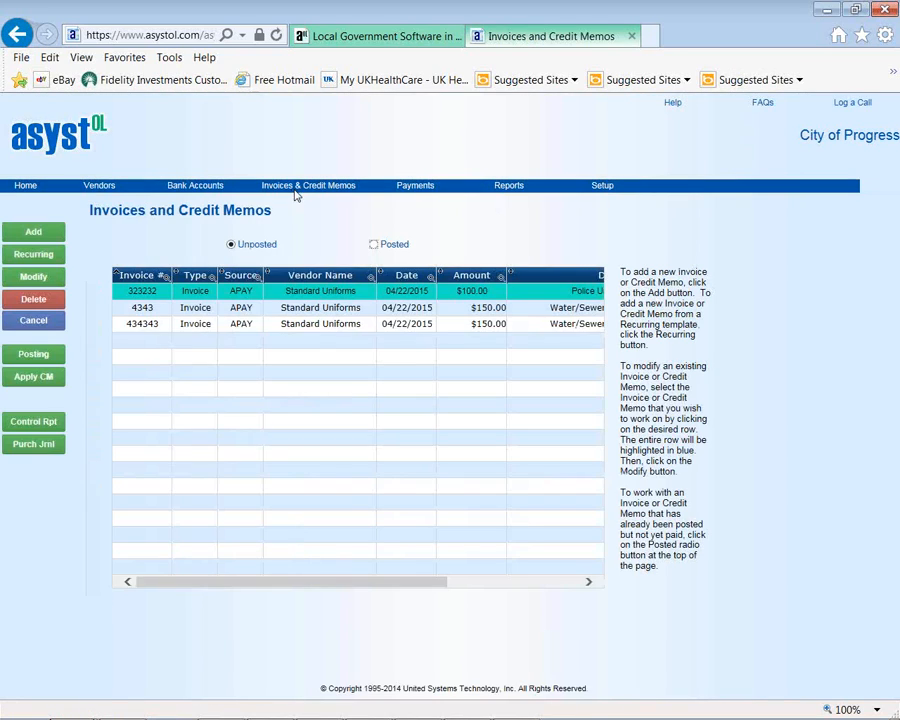
{"action": "left_click", "coordinate": [50, 443]}
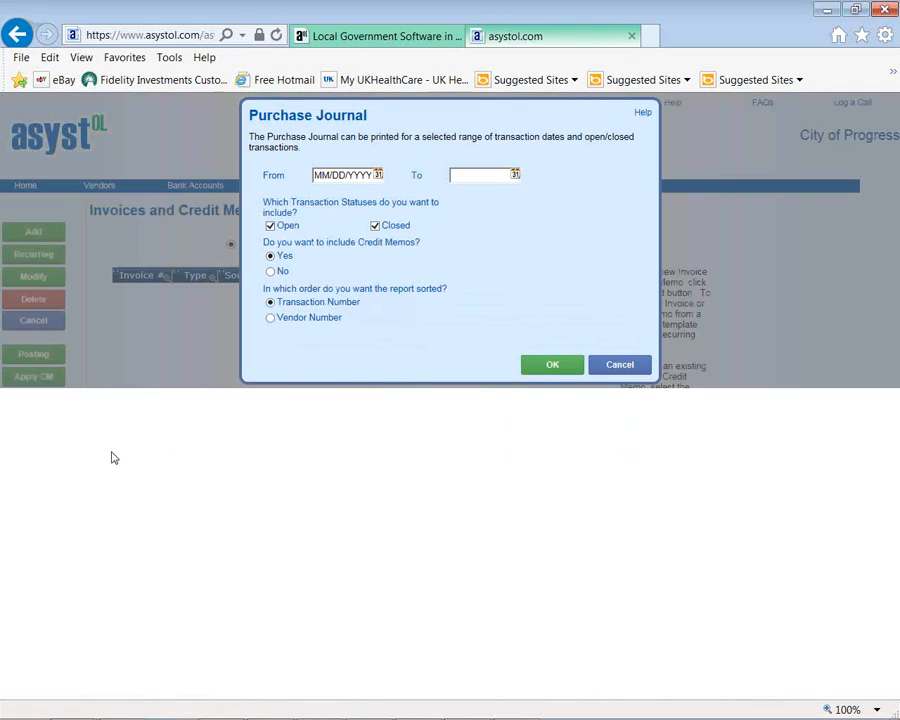
{"action": "left_click", "coordinate": [375, 227]}
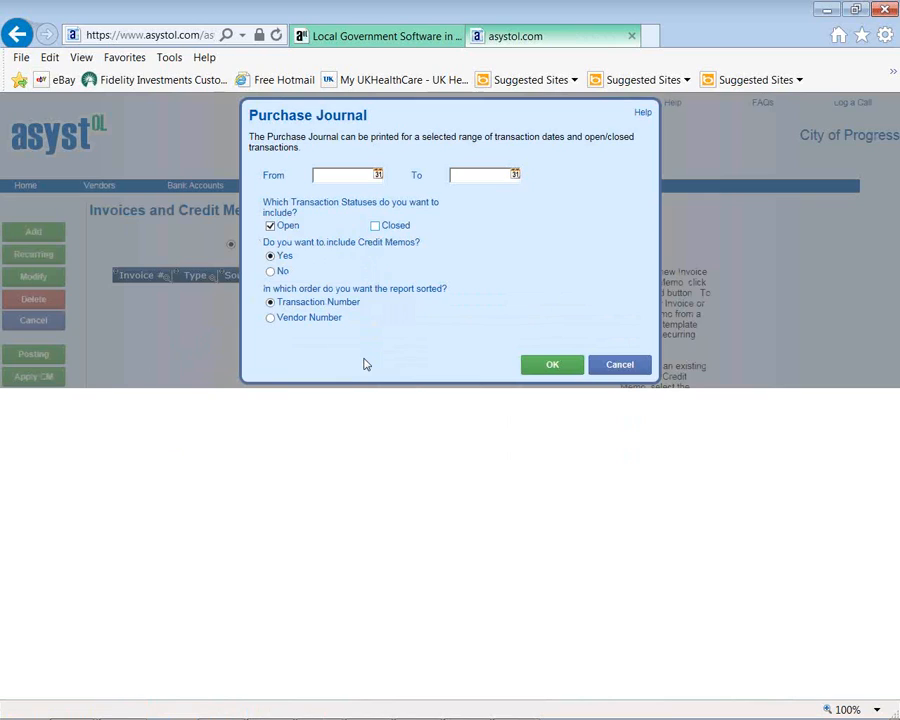
{"action": "left_click", "coordinate": [551, 368]}
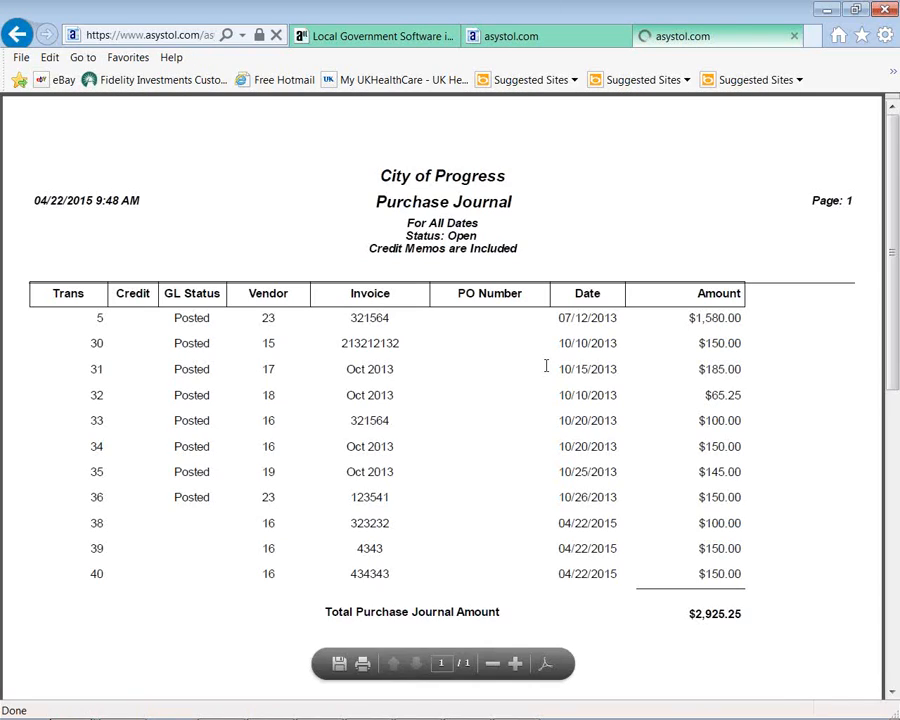
{"action": "left_click", "coordinate": [795, 38]}
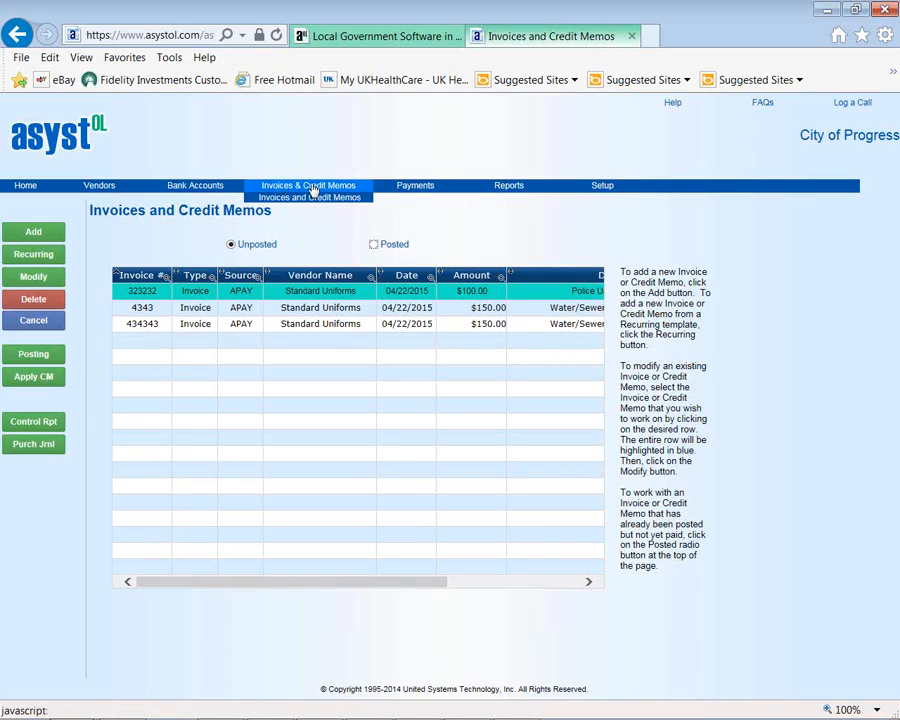
{"action": "mouse_move", "coordinate": [428, 190]}
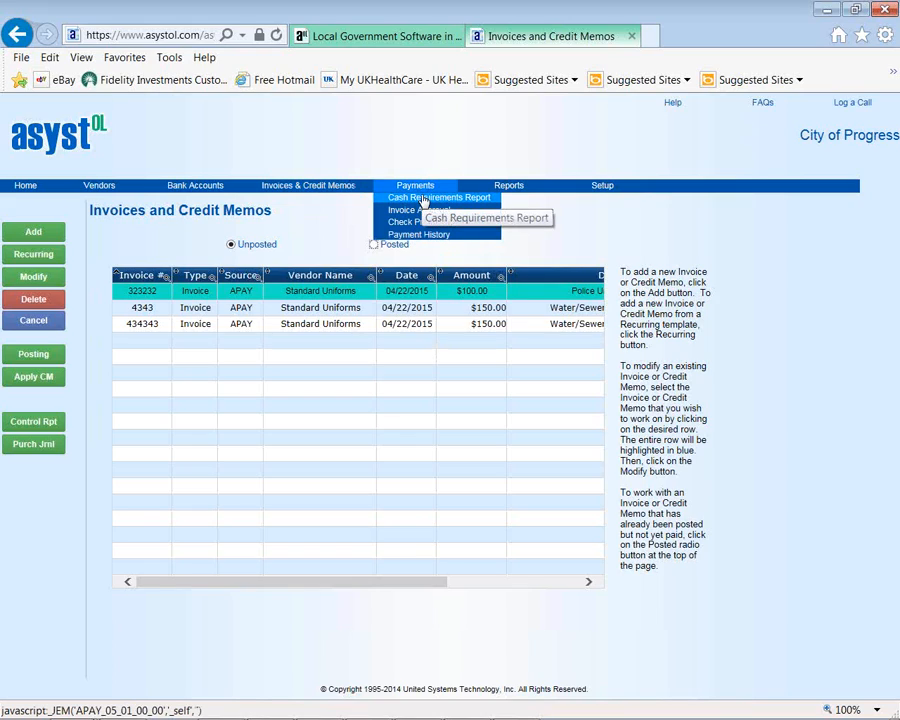
{"action": "left_click", "coordinate": [424, 199]}
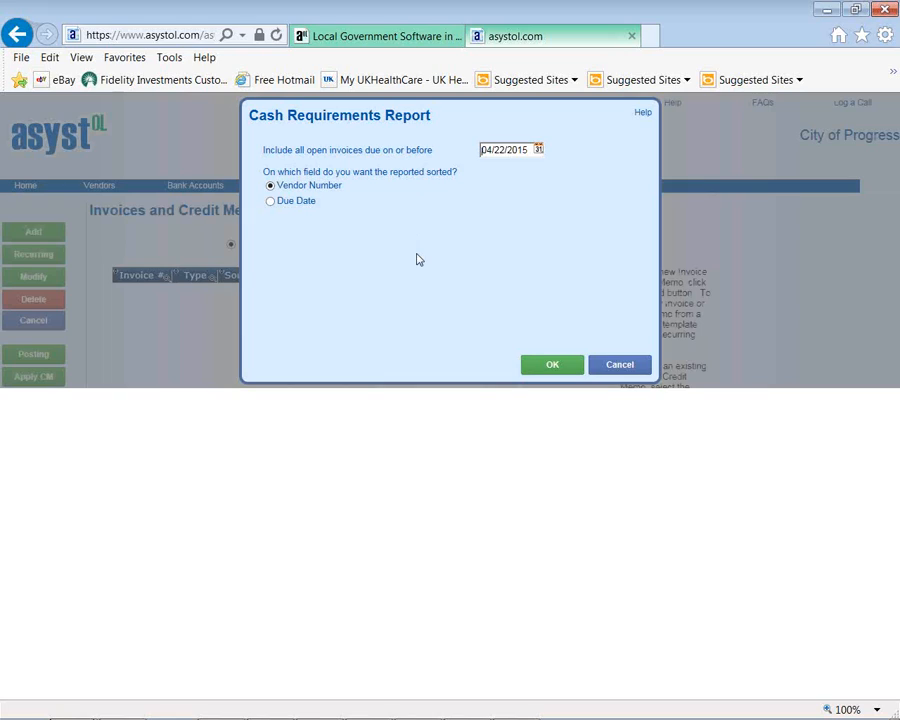
{"action": "left_click", "coordinate": [554, 366]}
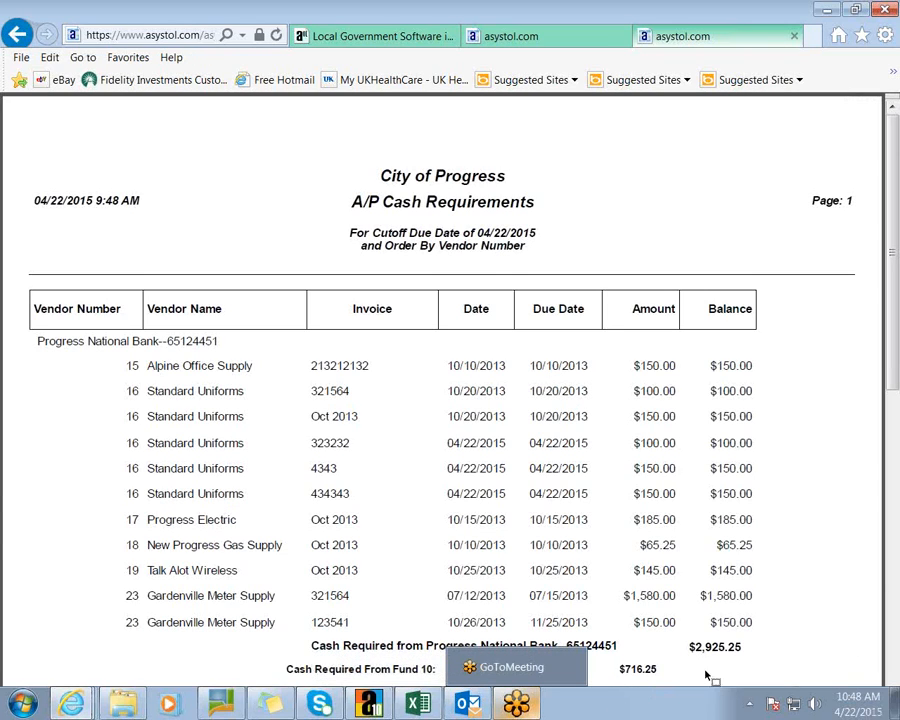
{"action": "scroll", "coordinate": [628, 200], "scroll_direction": "down", "scroll_amount": 3}
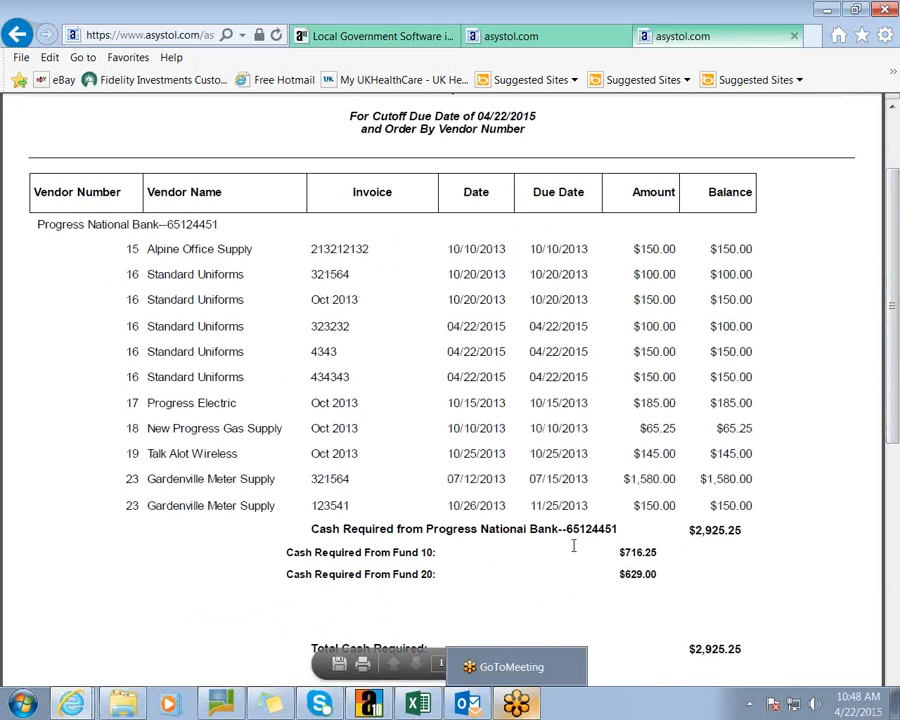
{"action": "left_click_drag", "start_coordinate": [897, 278], "coordinate": [897, 200]}
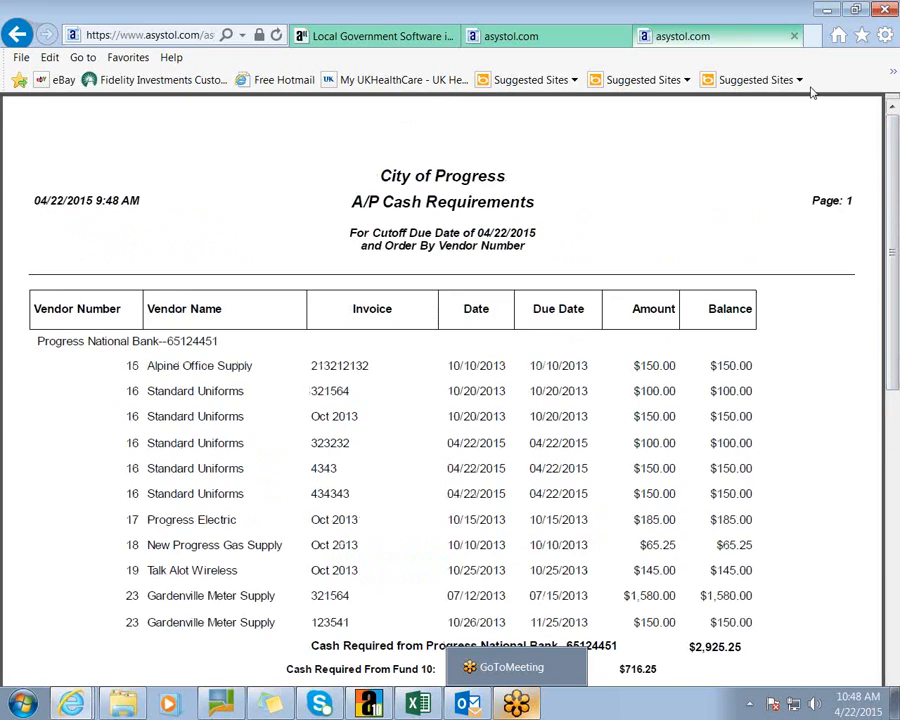
{"action": "left_click", "coordinate": [795, 37]}
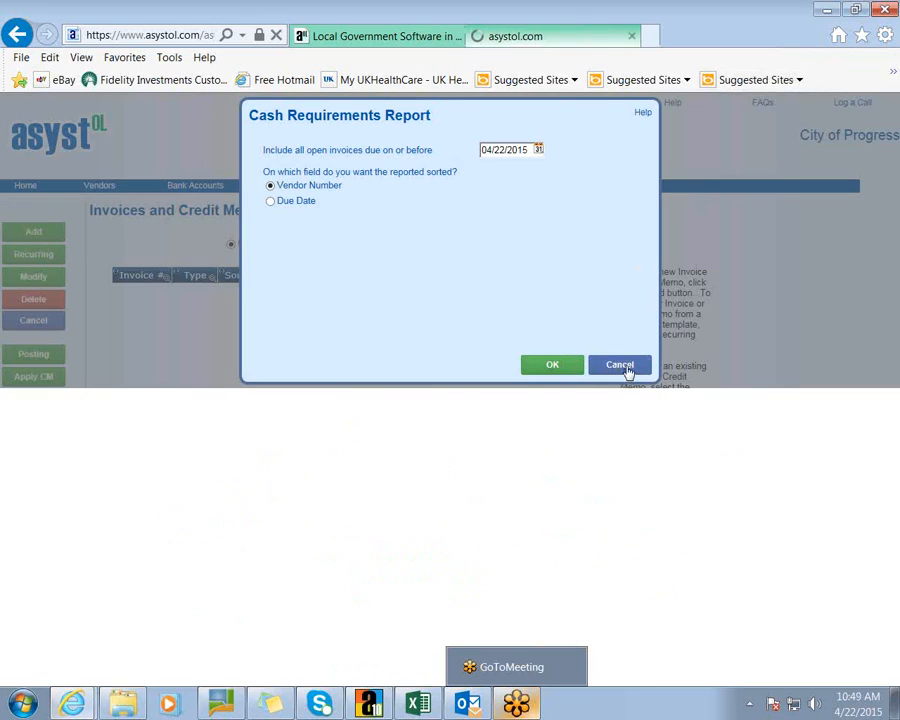
{"action": "left_click", "coordinate": [620, 365]}
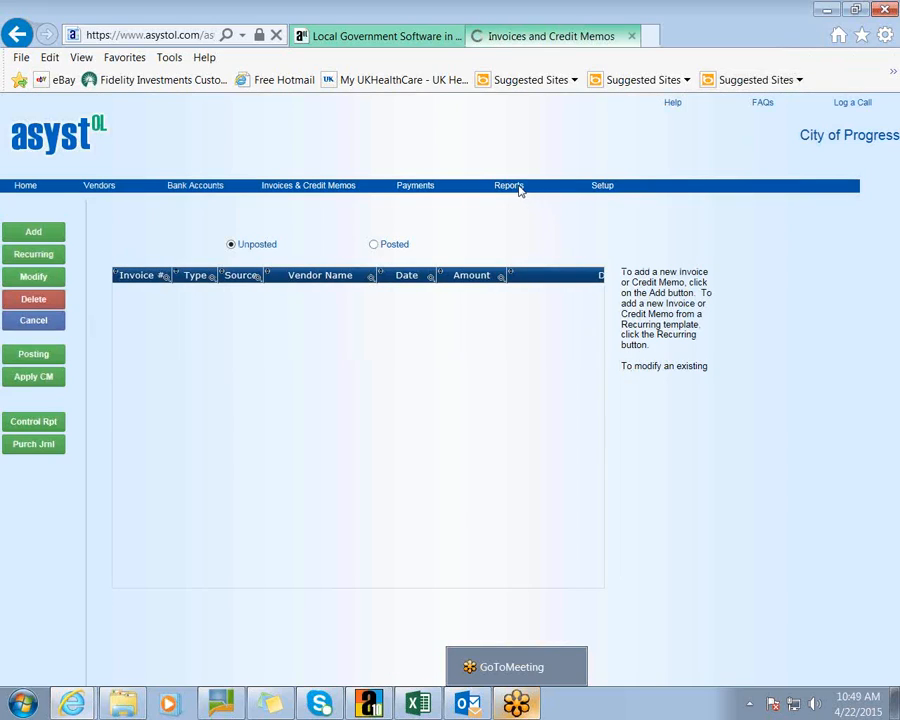
- Go to Payments > Check Processing and bring up the Approval Report settings
{"action": "mouse_move", "coordinate": [509, 189]}
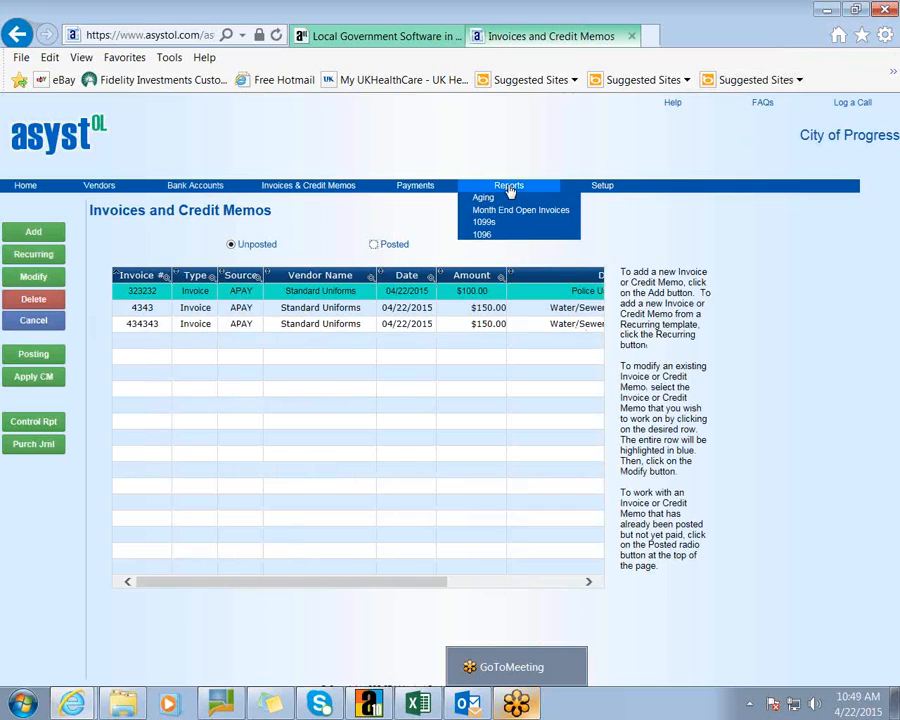
{"action": "mouse_move", "coordinate": [433, 184]}
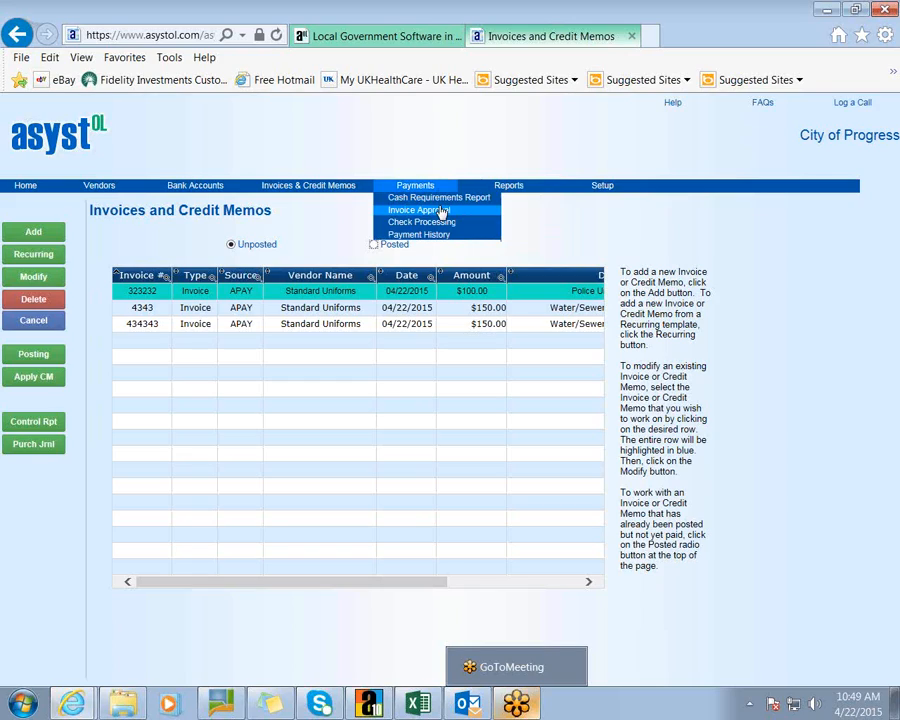
{"action": "left_click", "coordinate": [428, 222]}
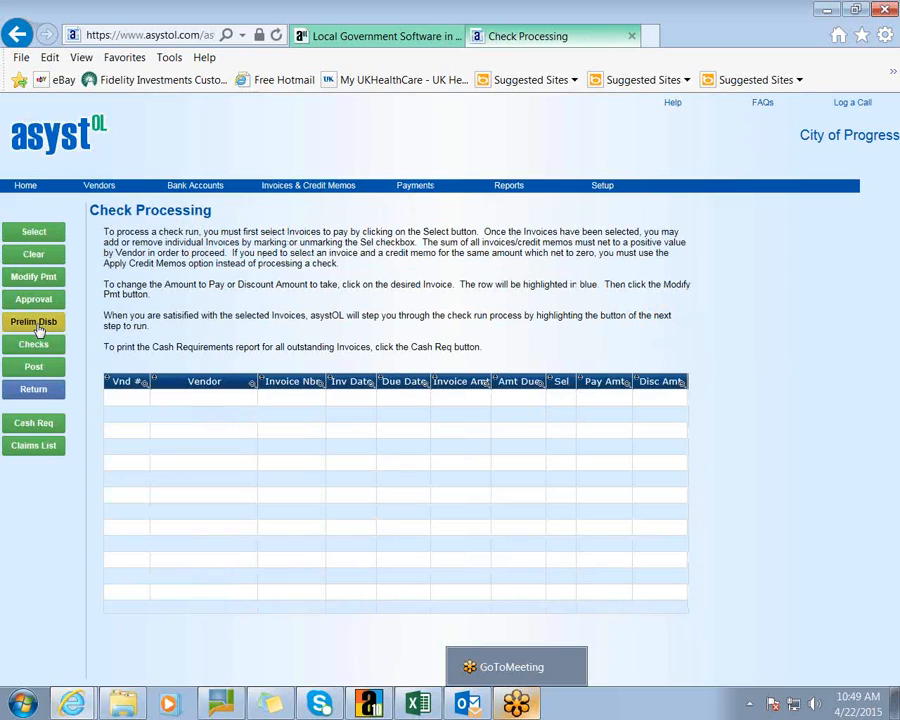
{"action": "left_click", "coordinate": [37, 300]}
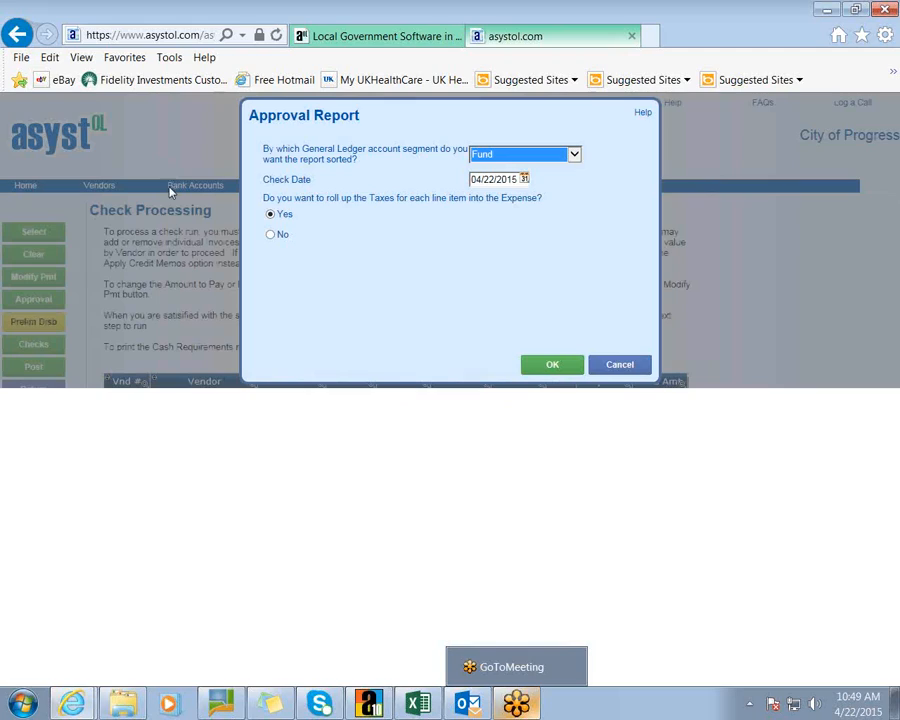
- Run the Fund-sorted approval report, review the $616.25 General Fund total, then close everything
{"action": "left_click", "coordinate": [575, 155]}
{"action": "left_click", "coordinate": [582, 141]}
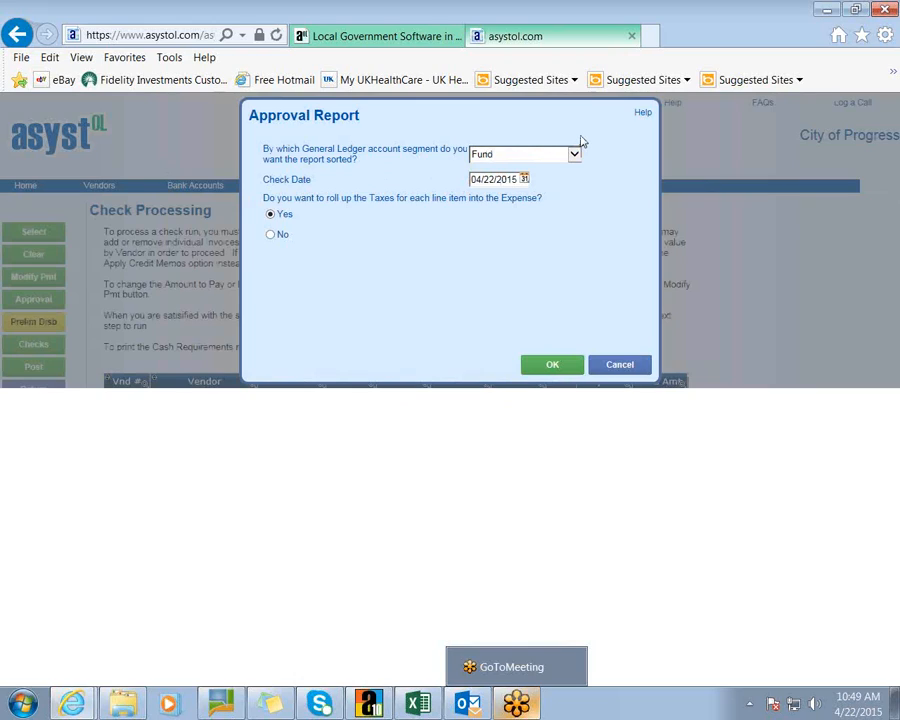
{"action": "left_click", "coordinate": [552, 364]}
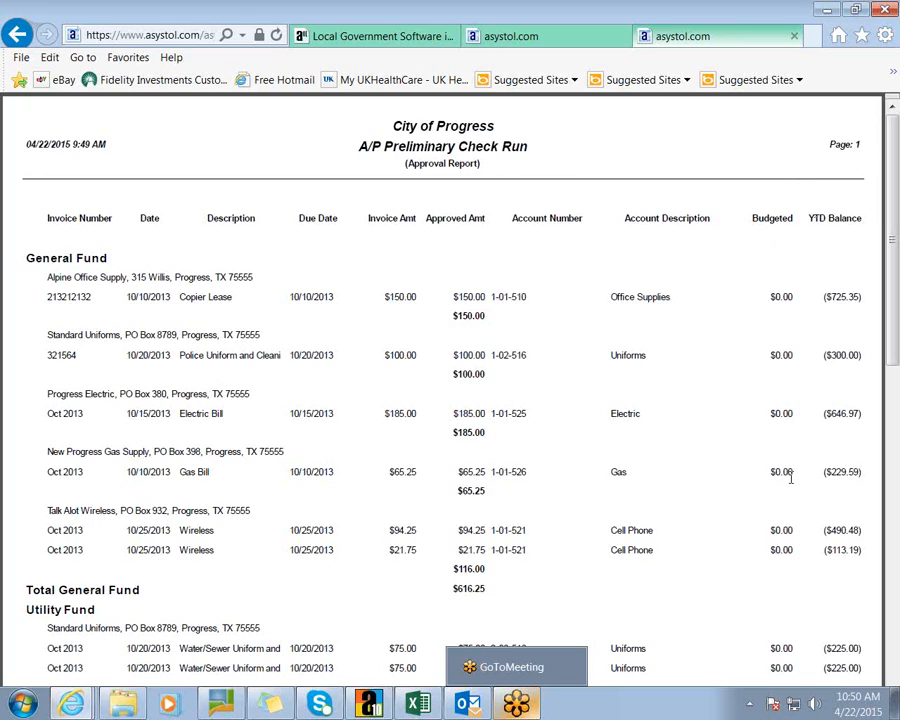
{"action": "left_click", "coordinate": [794, 38]}
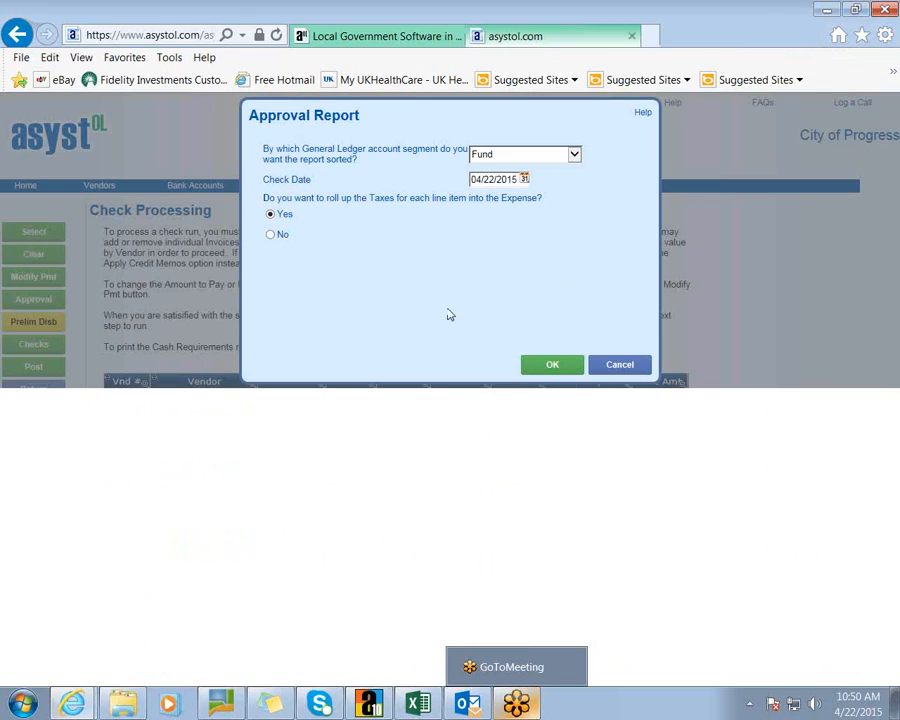
{"action": "left_click", "coordinate": [615, 362]}
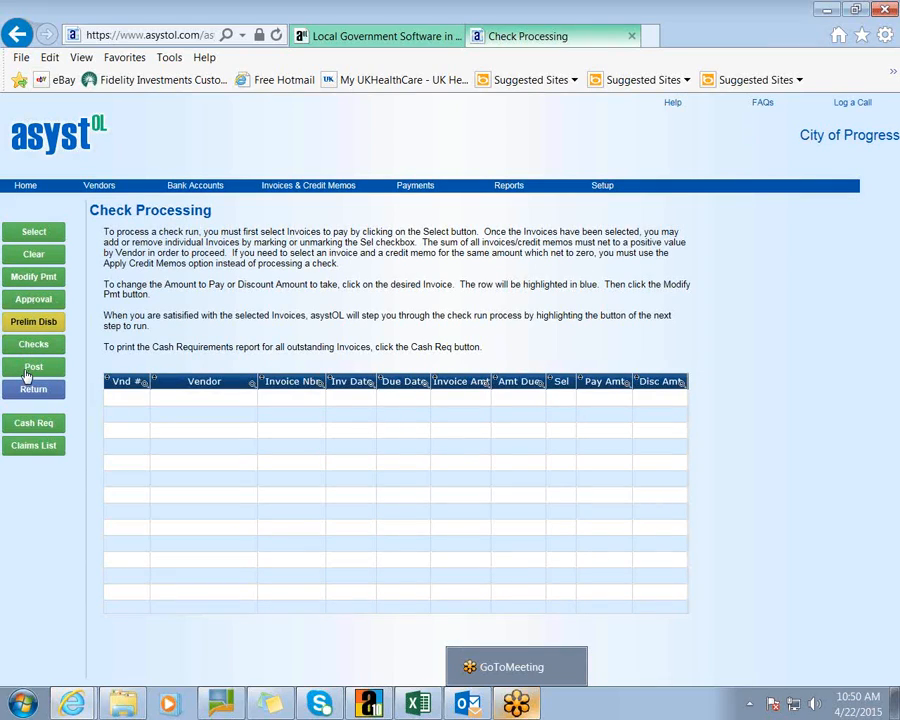
{"action": "left_click", "coordinate": [37, 447]}
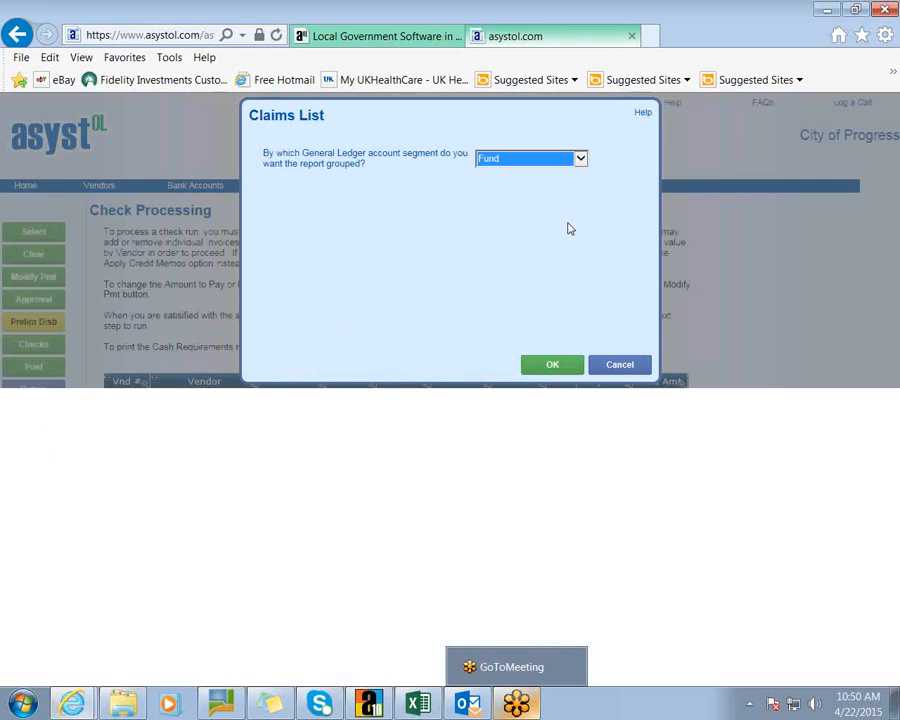
{"action": "left_click", "coordinate": [561, 365]}
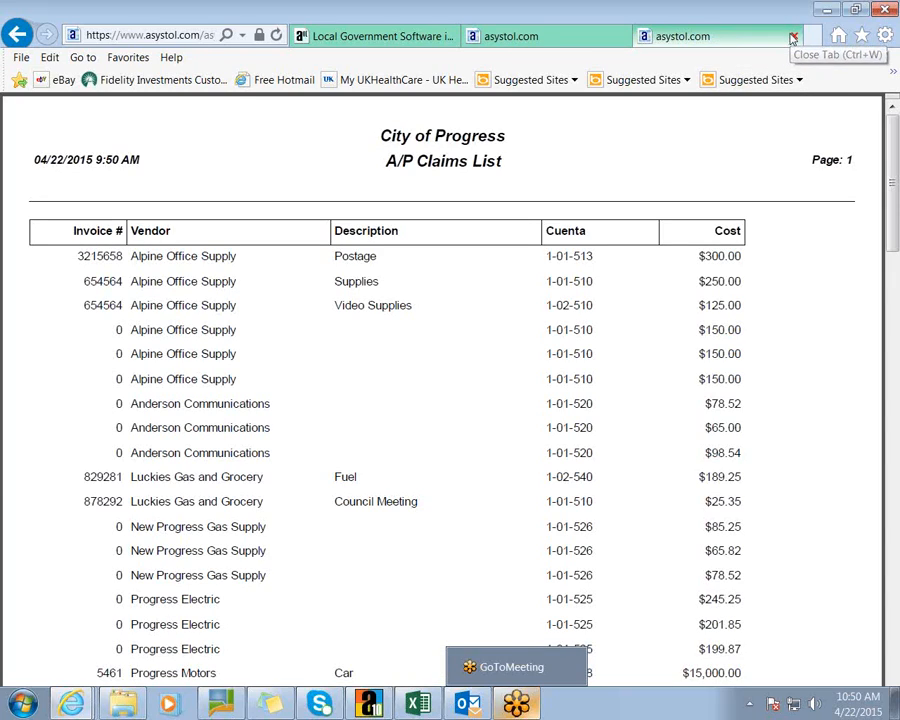
{"action": "left_click", "coordinate": [791, 37]}
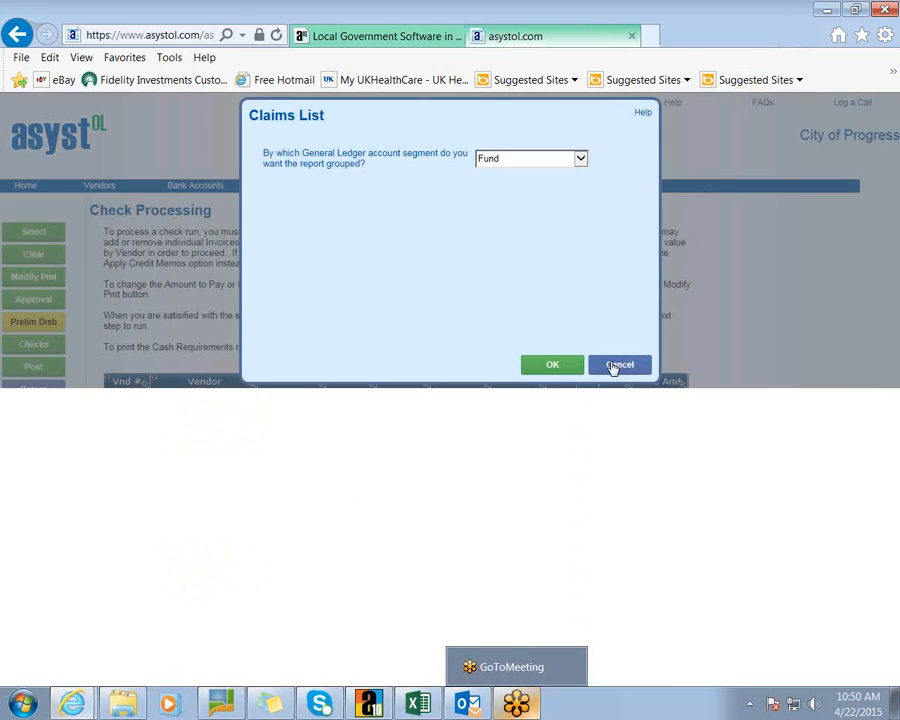
{"action": "left_click", "coordinate": [616, 366]}
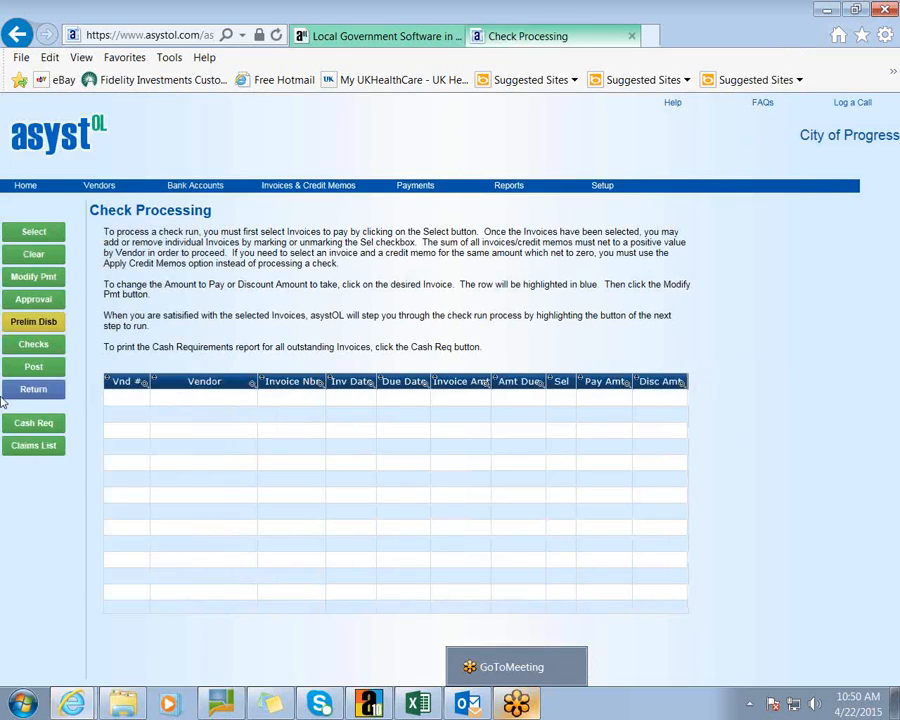
{"action": "mouse_move", "coordinate": [415, 186]}
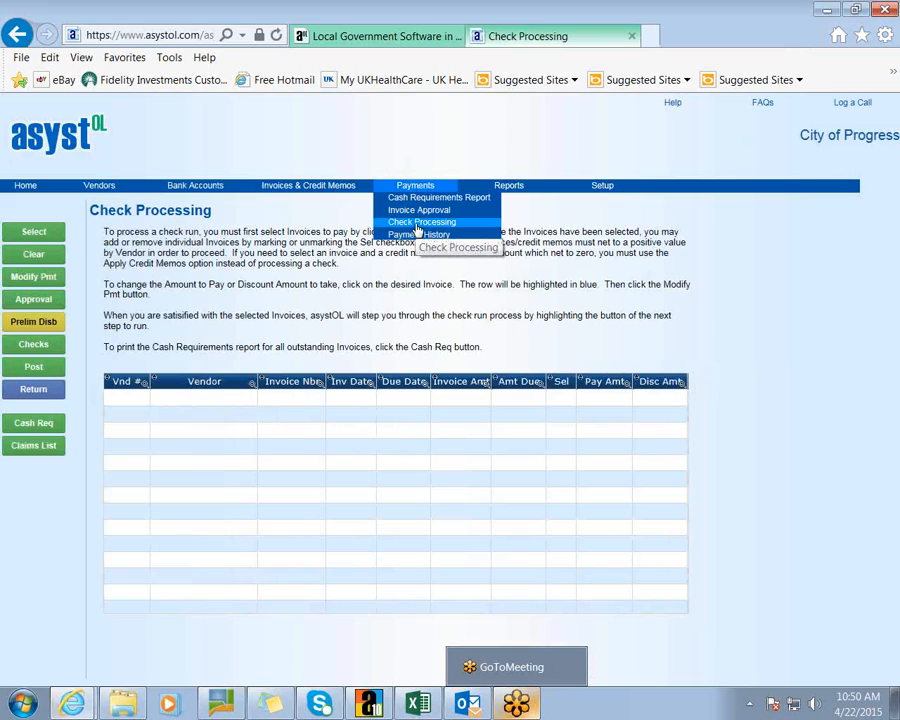
- Show Payment History for the Progress National Bank account
{"action": "left_click", "coordinate": [415, 236]}
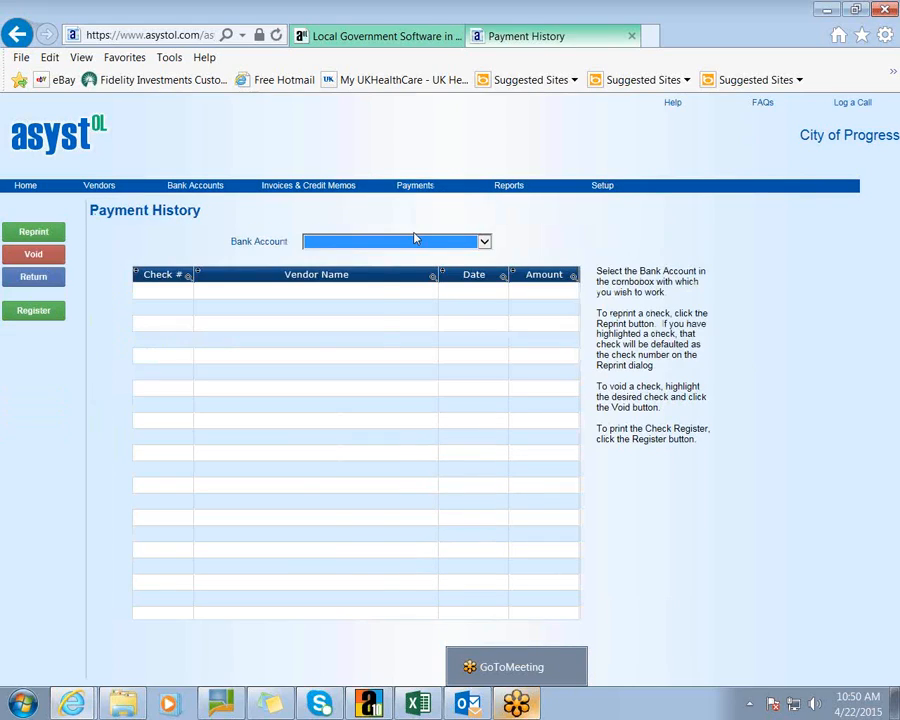
{"action": "left_click", "coordinate": [483, 243]}
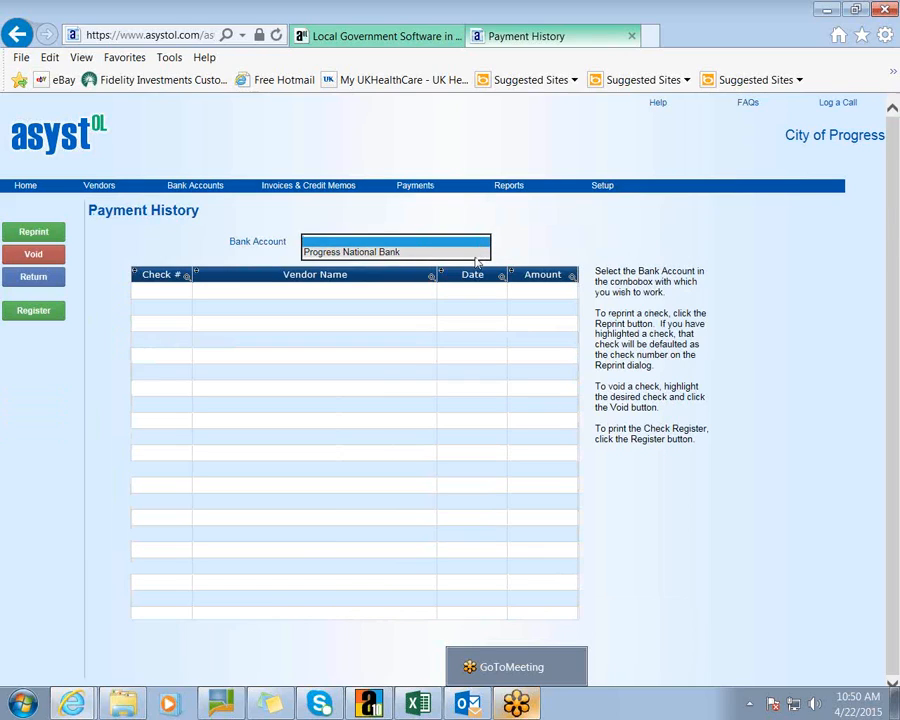
{"action": "left_click", "coordinate": [470, 253]}
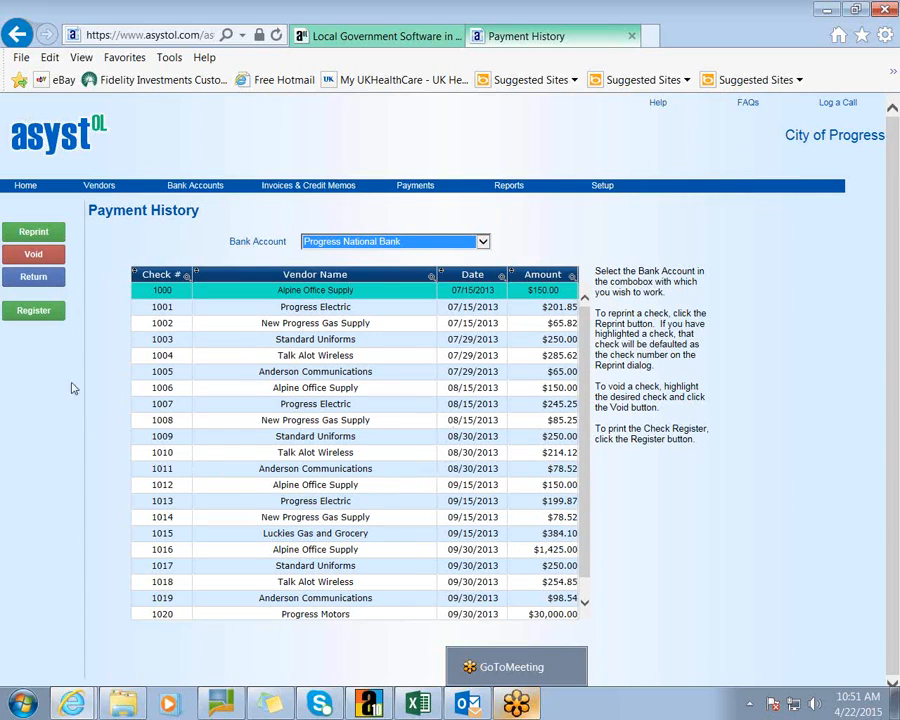
- Switch the check register options to Detail format, then cancel them
{"action": "left_click", "coordinate": [37, 313]}
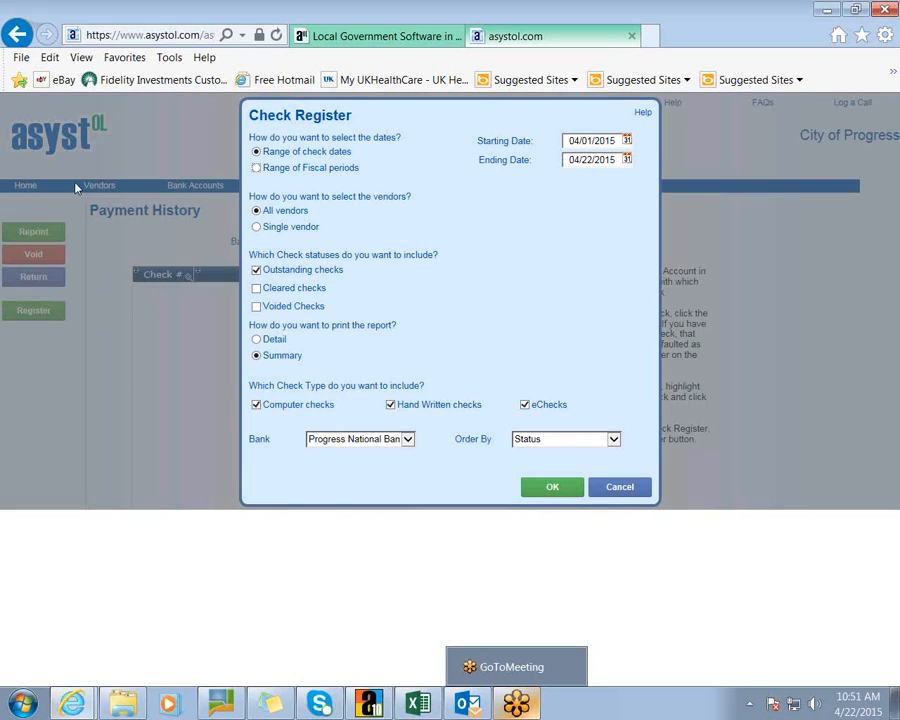
{"action": "left_click", "coordinate": [258, 339]}
{"action": "left_click", "coordinate": [633, 487]}
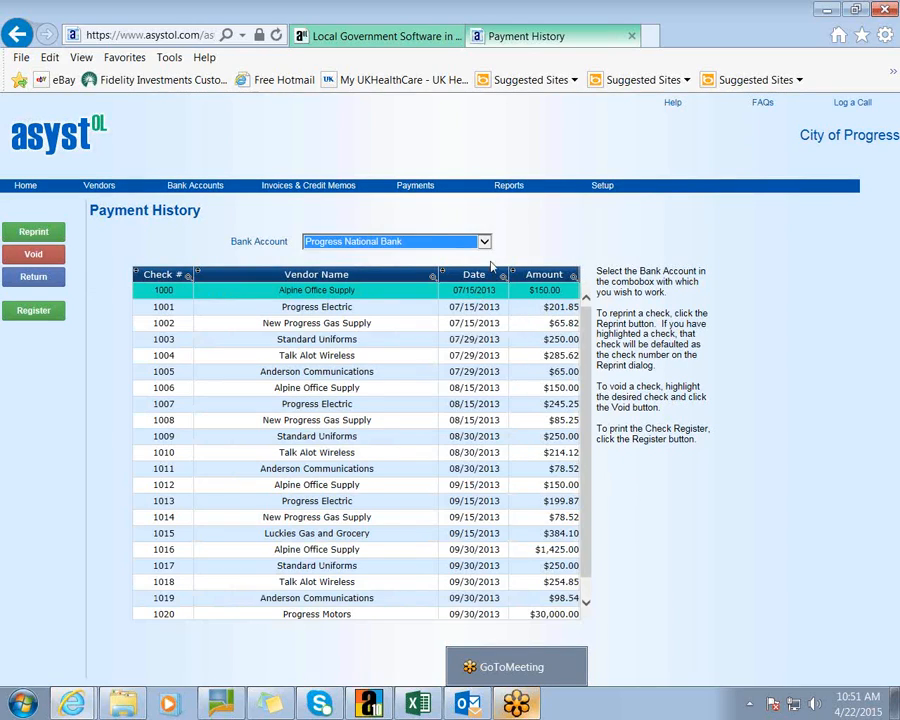
{"action": "mouse_move", "coordinate": [506, 192]}
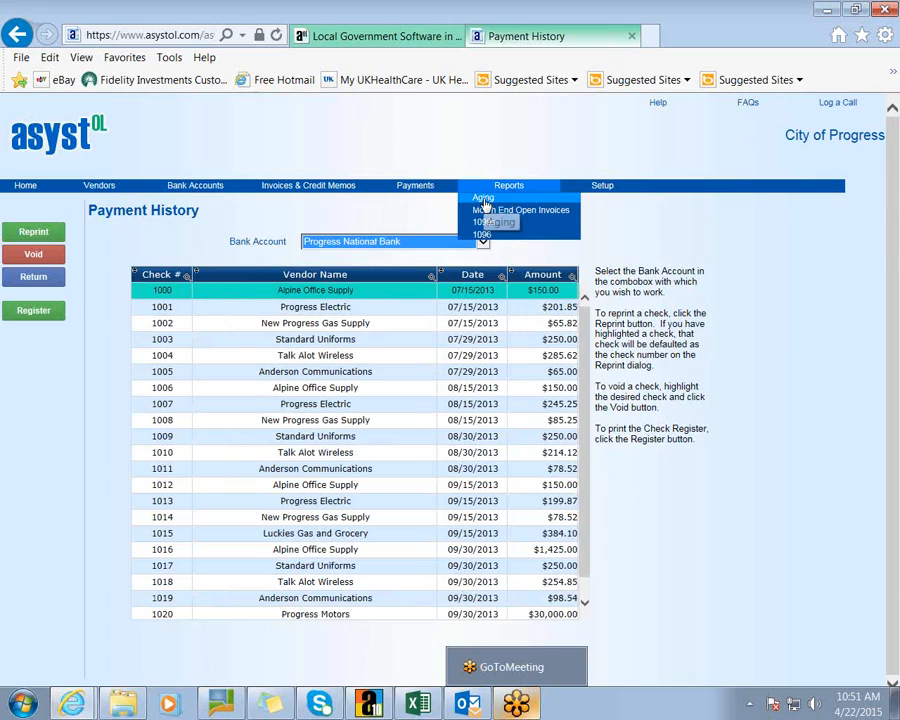
{"action": "left_click", "coordinate": [486, 204]}
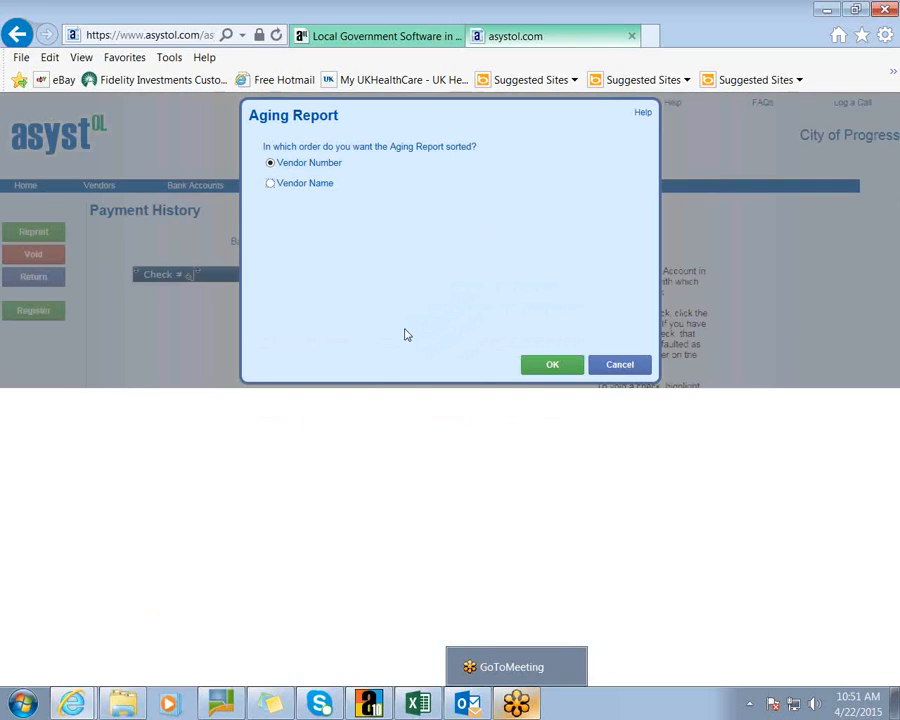
{"action": "left_click", "coordinate": [558, 369]}
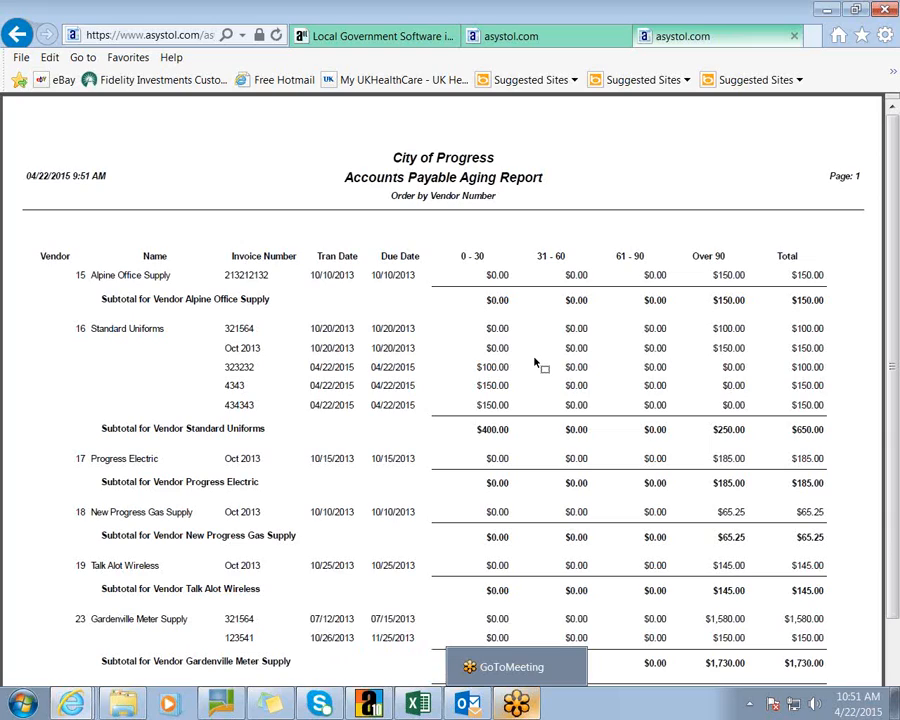
{"action": "left_click", "coordinate": [794, 38]}
{"action": "left_click", "coordinate": [618, 363]}
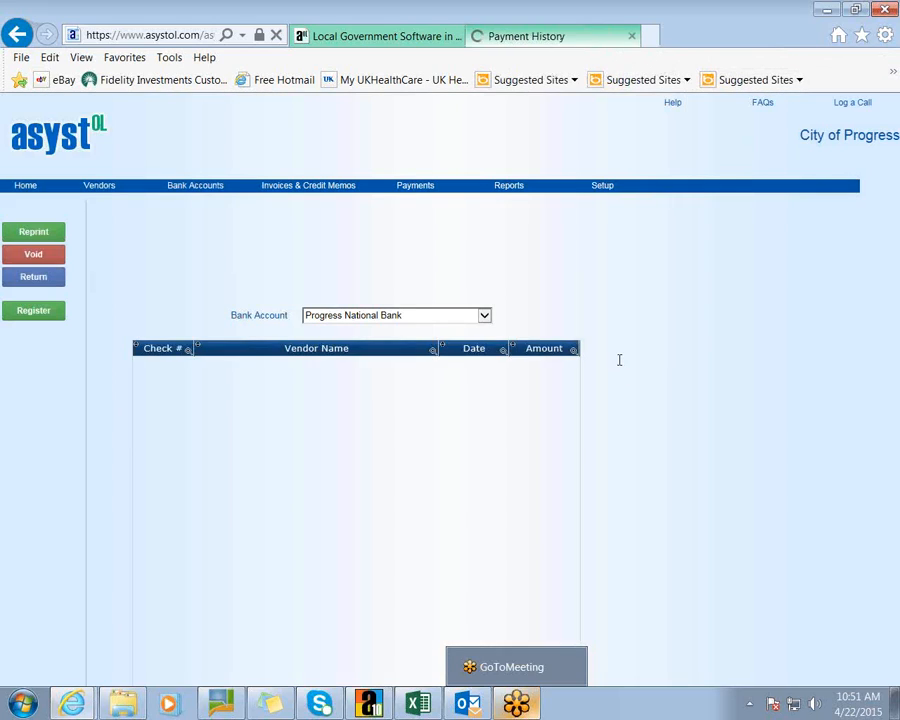
{"action": "mouse_move", "coordinate": [509, 187]}
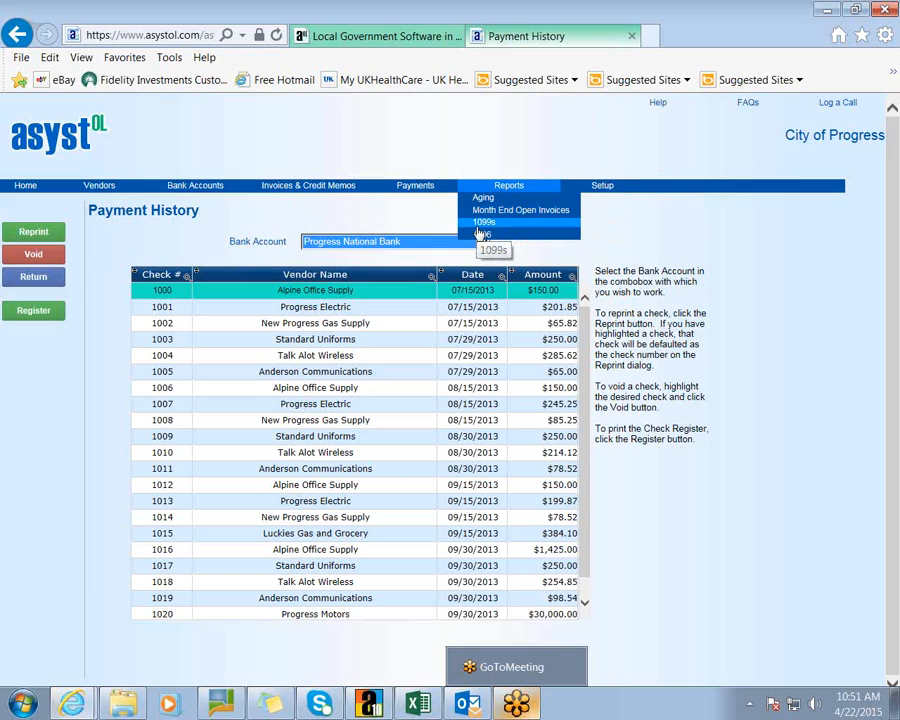
{"action": "mouse_move", "coordinate": [606, 189]}
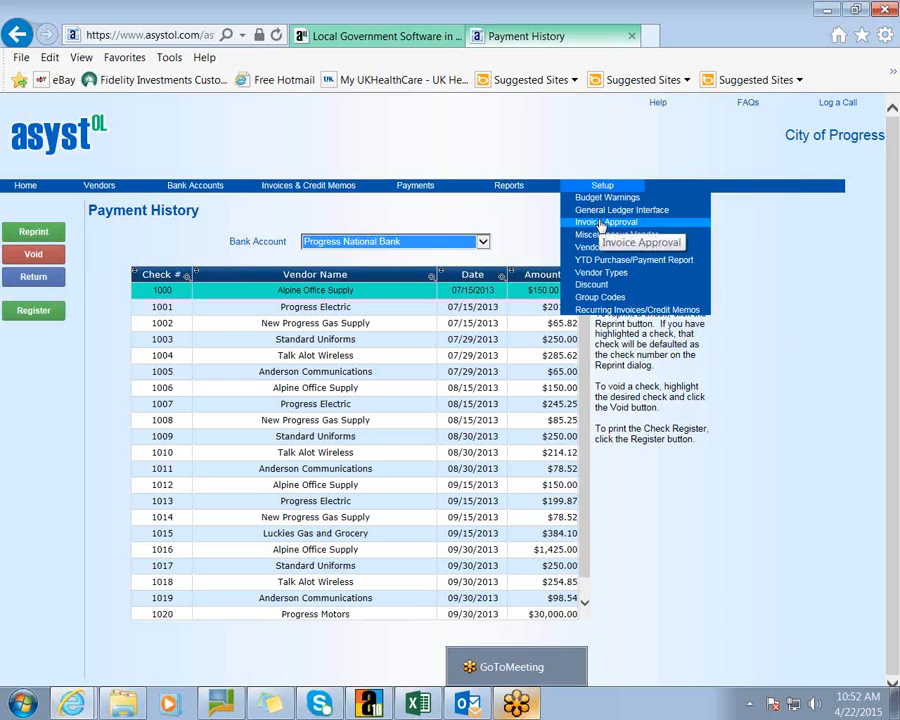
- Open the recurring templates list and view the Copier Lease template ($150.00) without changing it
{"action": "left_click", "coordinate": [617, 310]}
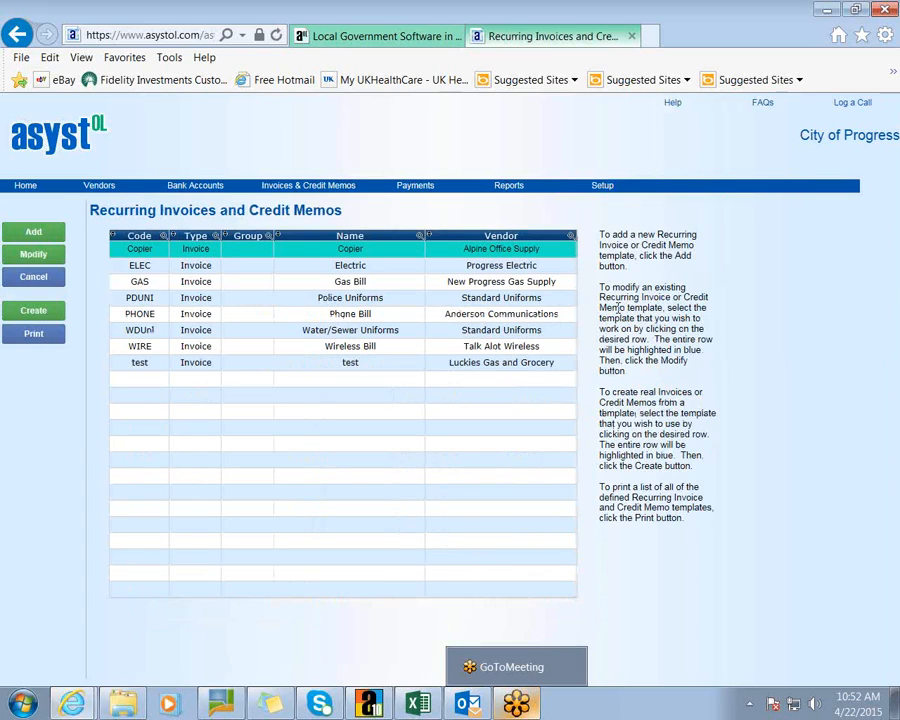
{"action": "left_click", "coordinate": [33, 255]}
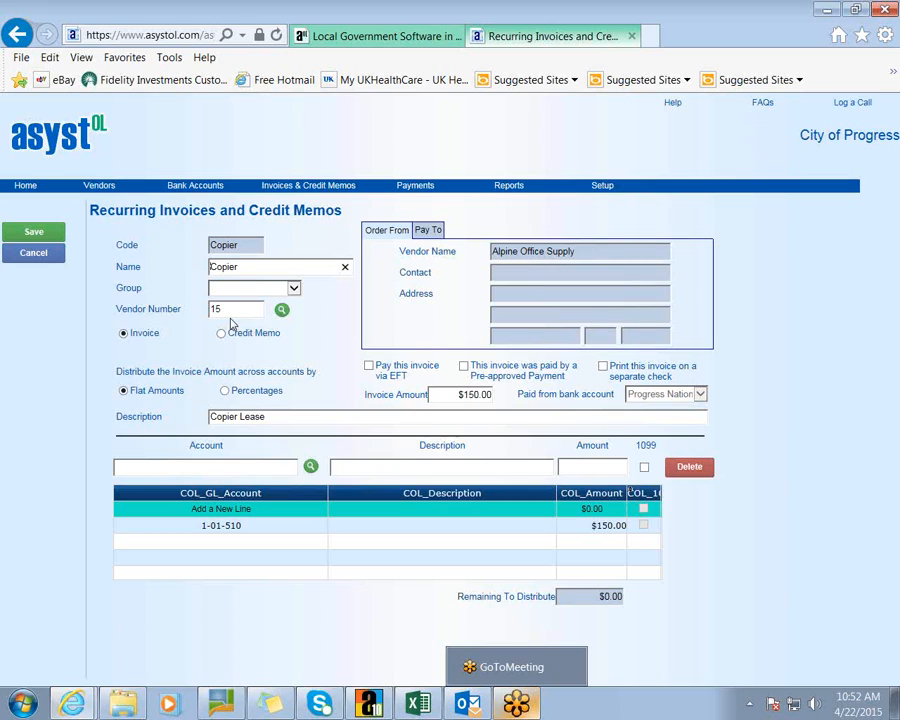
{"action": "left_click", "coordinate": [32, 254]}
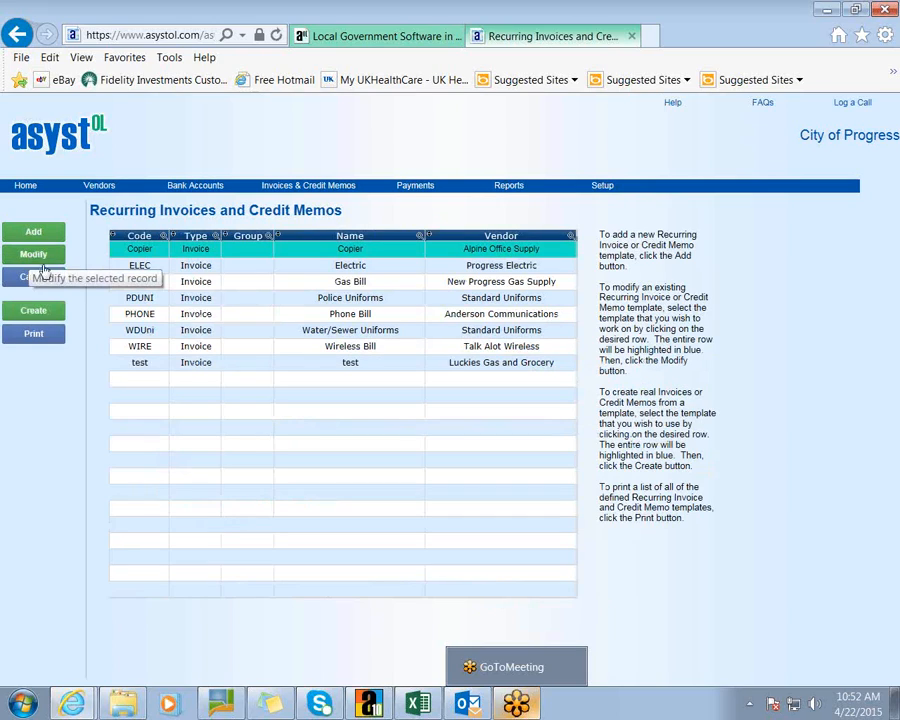
{"action": "mouse_move", "coordinate": [602, 185]}
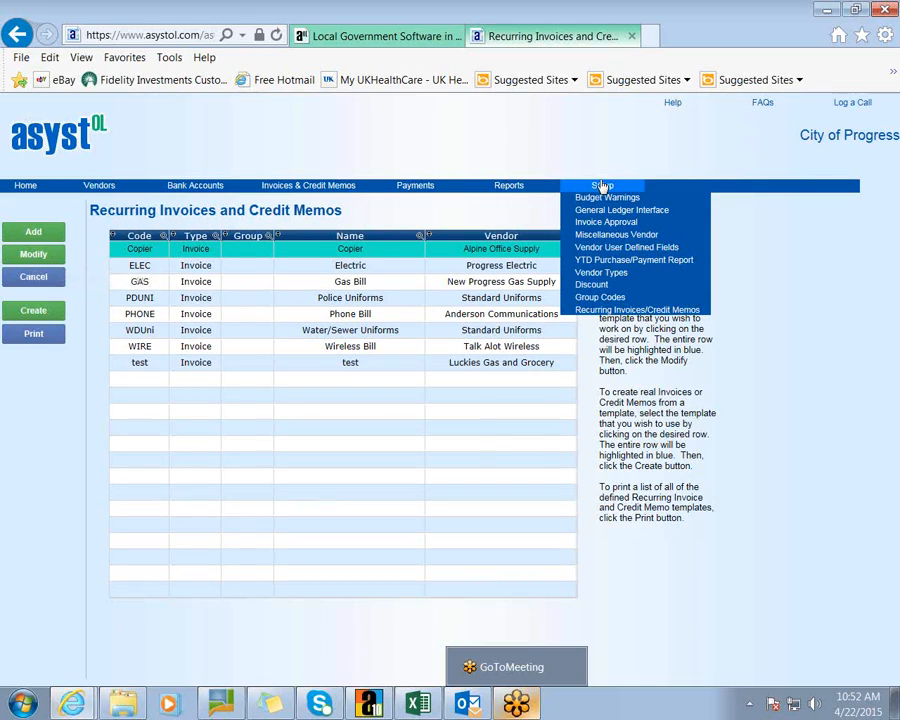